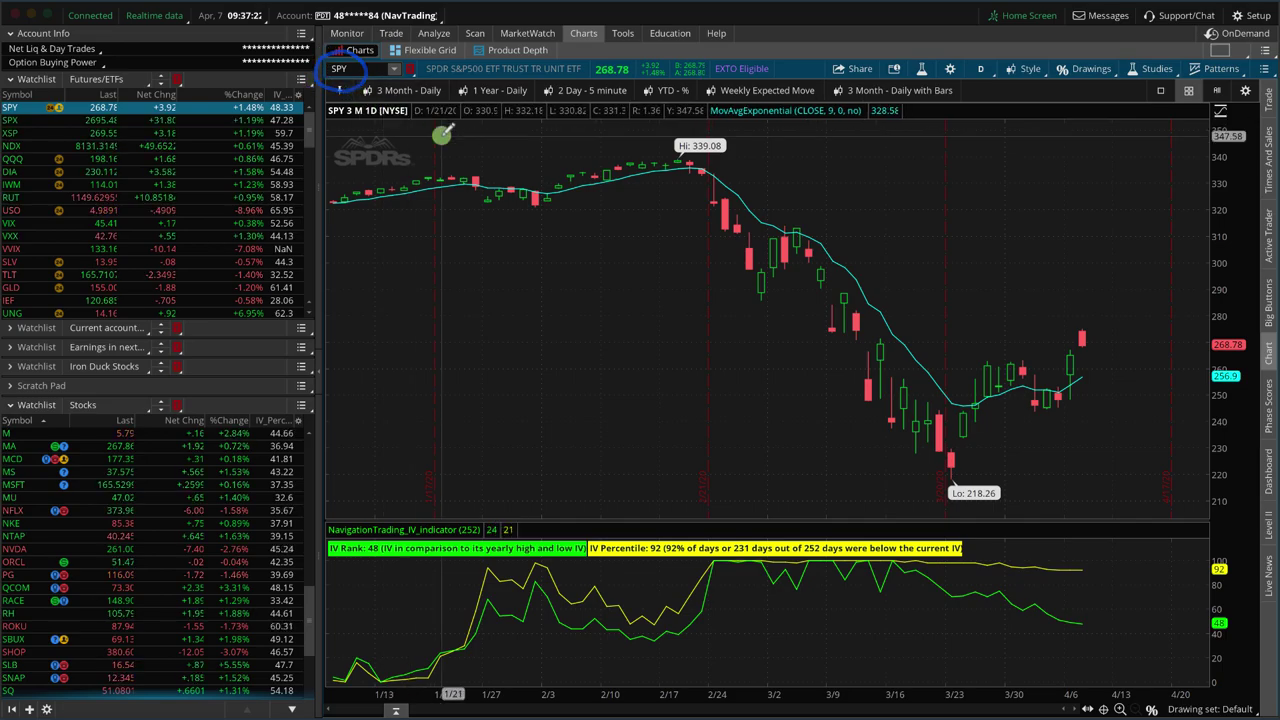
- Open the SPY option chain and bring the 15 MAY 20 strikes from 250 upward into view
click(396, 33)
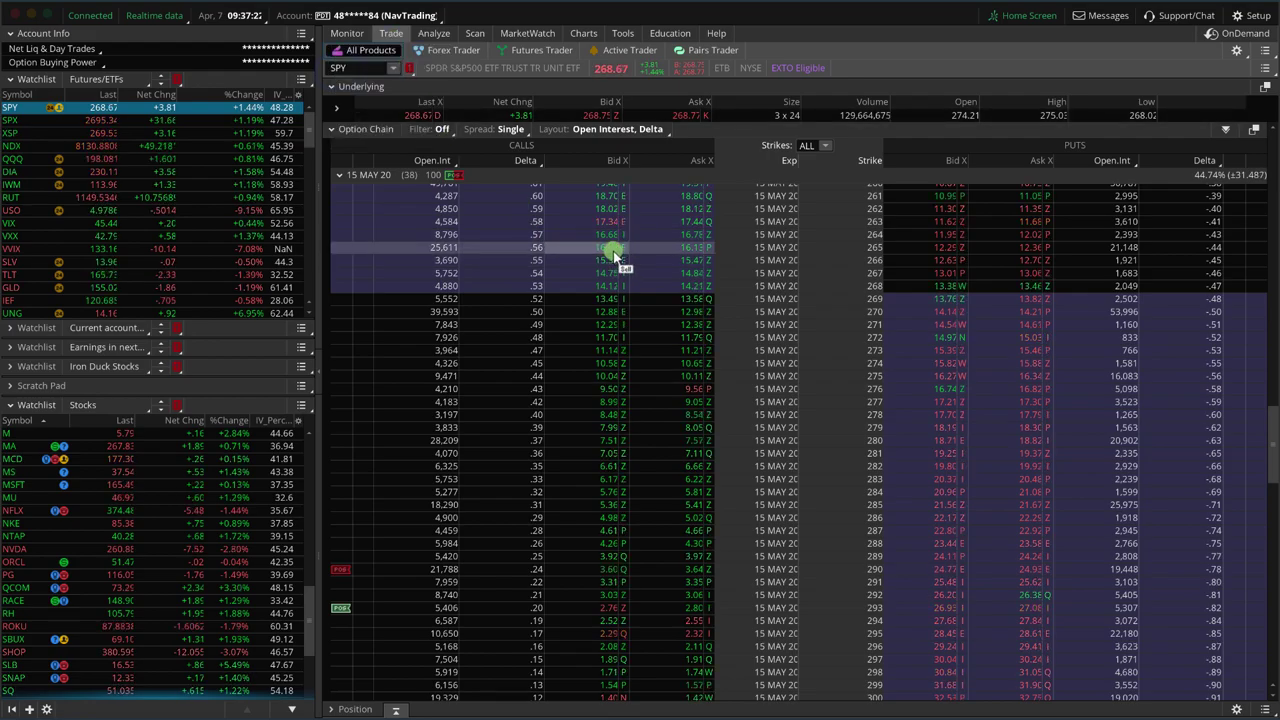
scroll(612, 254, up, 3)
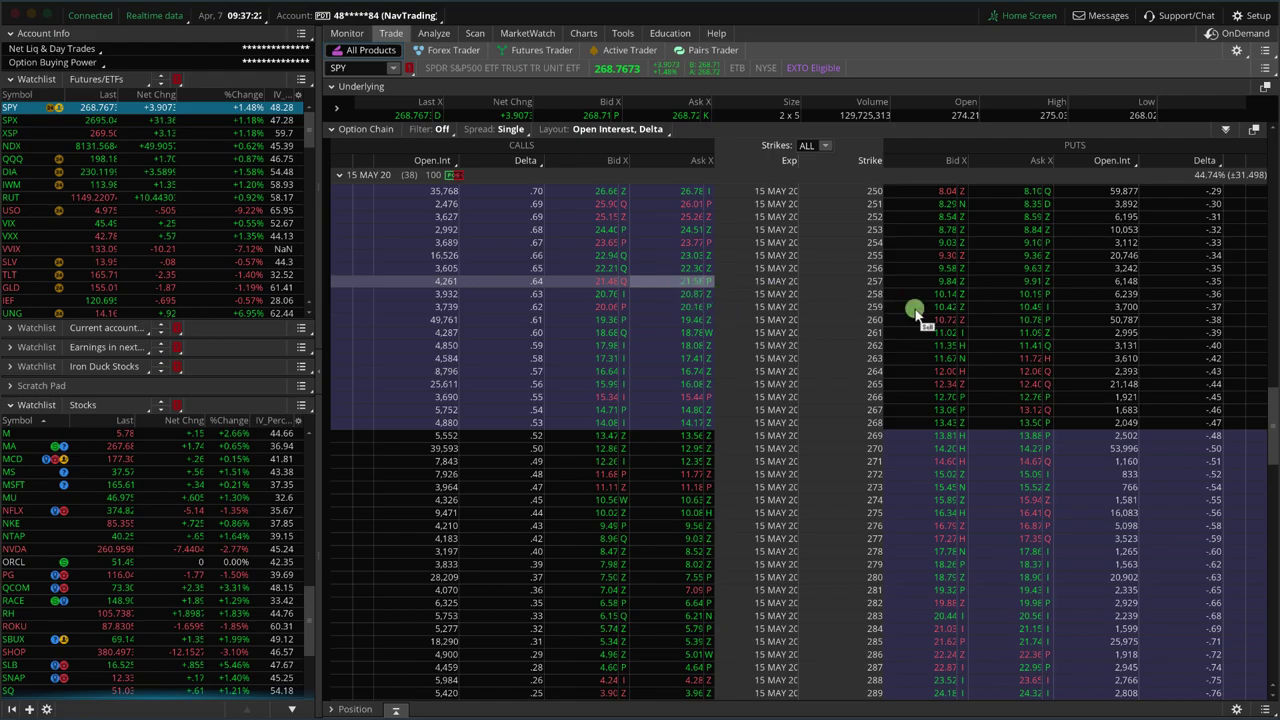
click(1030, 229)
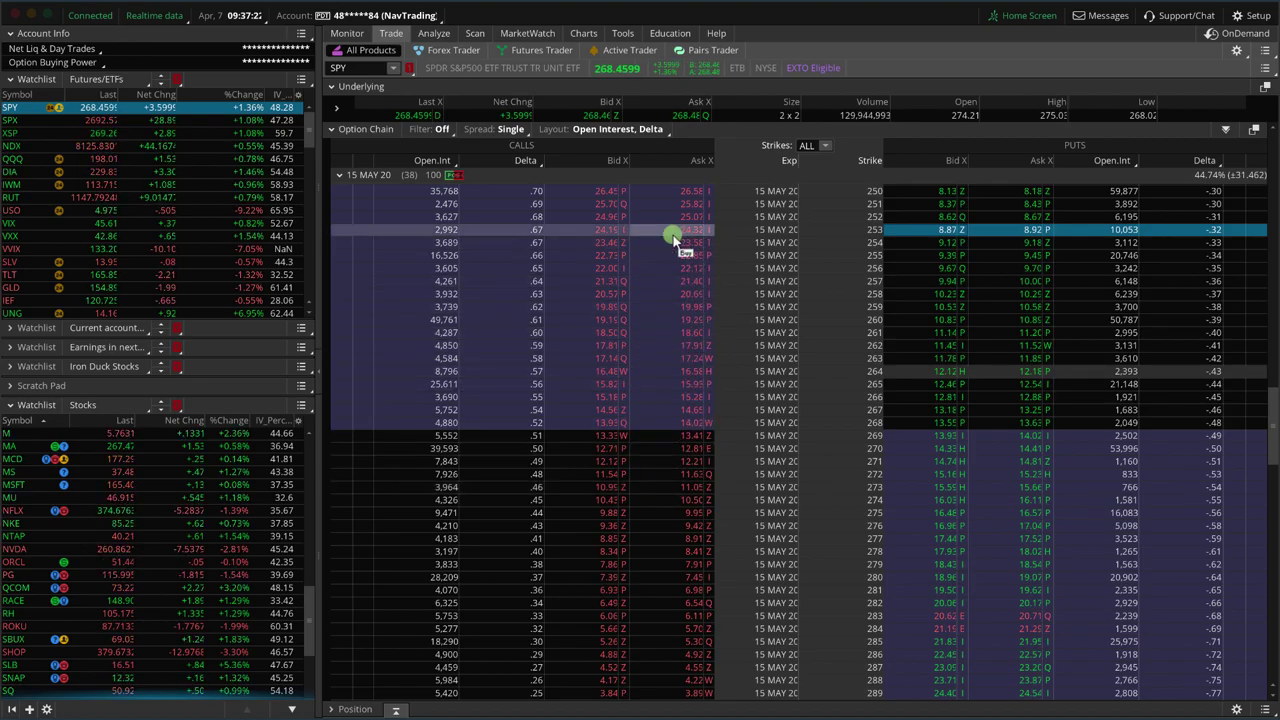
- Examine the calls, puts, delta and strike columns, and compare SPY's last price with the nearest 15 MAY 20 strike
mouse_move(538, 130)
mouse_down()
mouse_move(500, 162)
mouse_move(540, 140)
mouse_up()
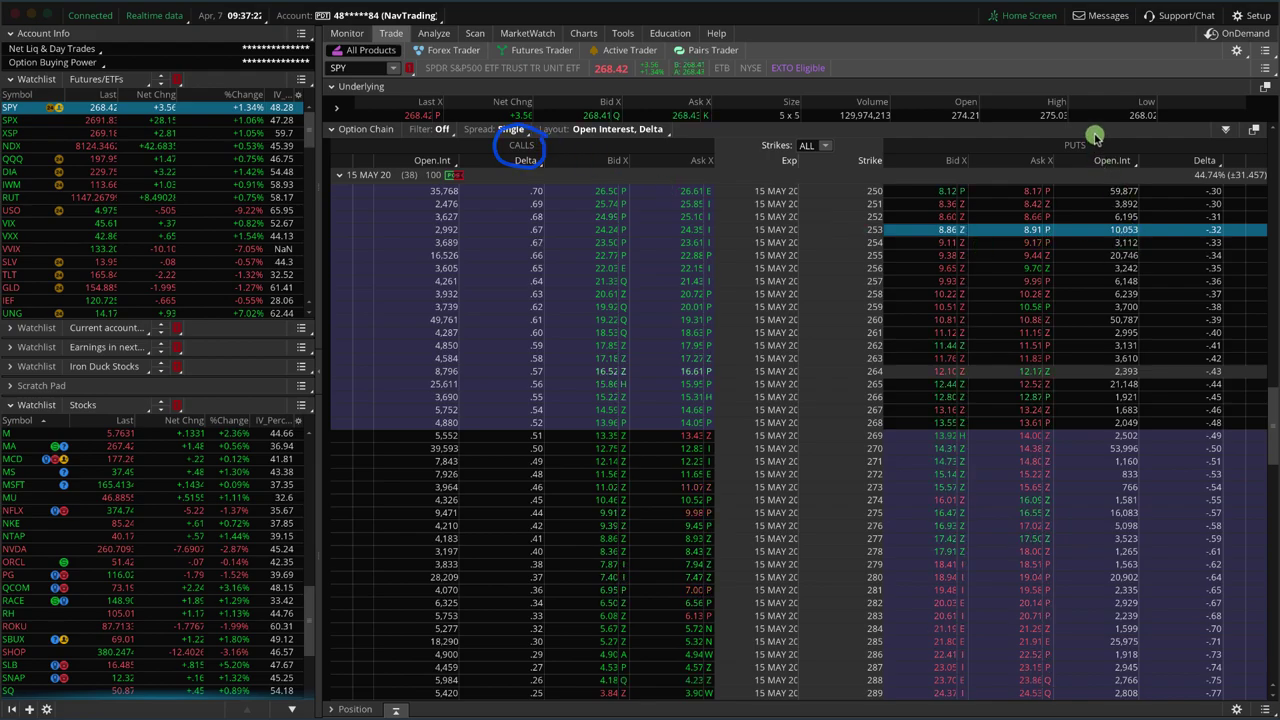
mouse_move(1094, 133)
mouse_down()
mouse_move(1080, 168)
mouse_move(1095, 133)
mouse_up()
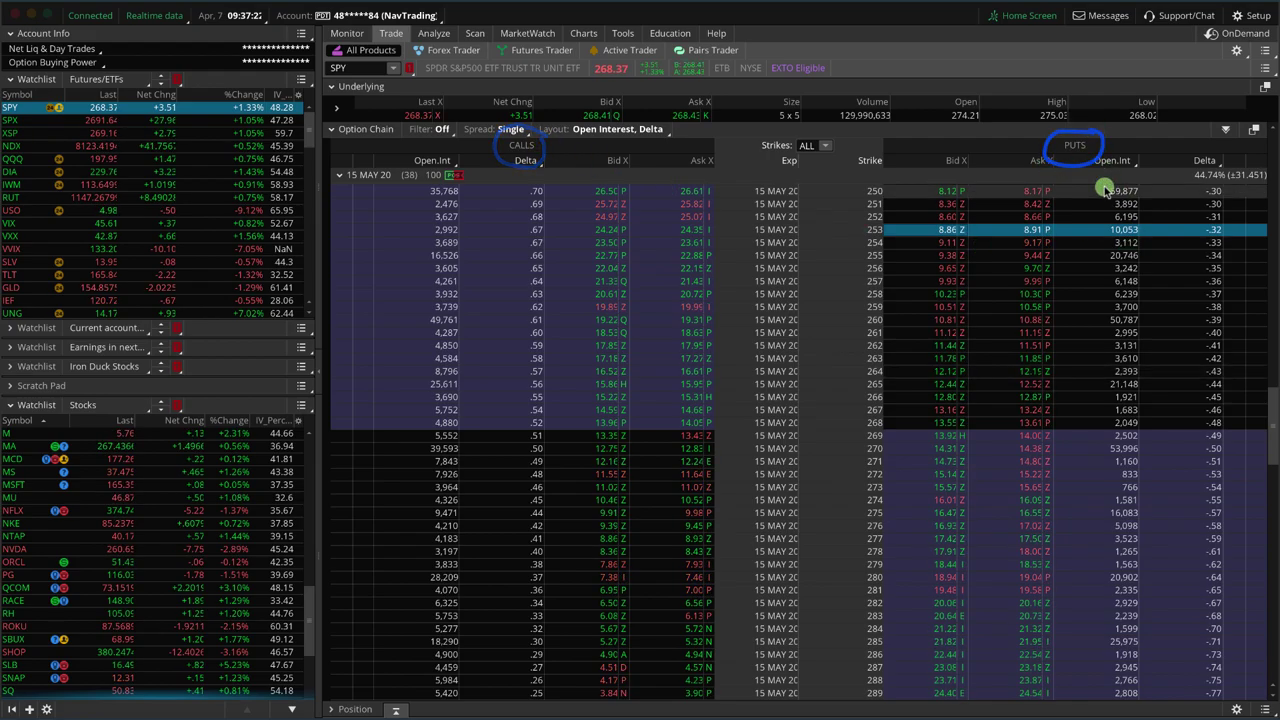
mouse_move(906, 195)
mouse_down()
mouse_move(891, 163)
mouse_move(838, 180)
mouse_move(826, 346)
mouse_move(840, 557)
mouse_move(911, 549)
mouse_move(914, 186)
mouse_up()
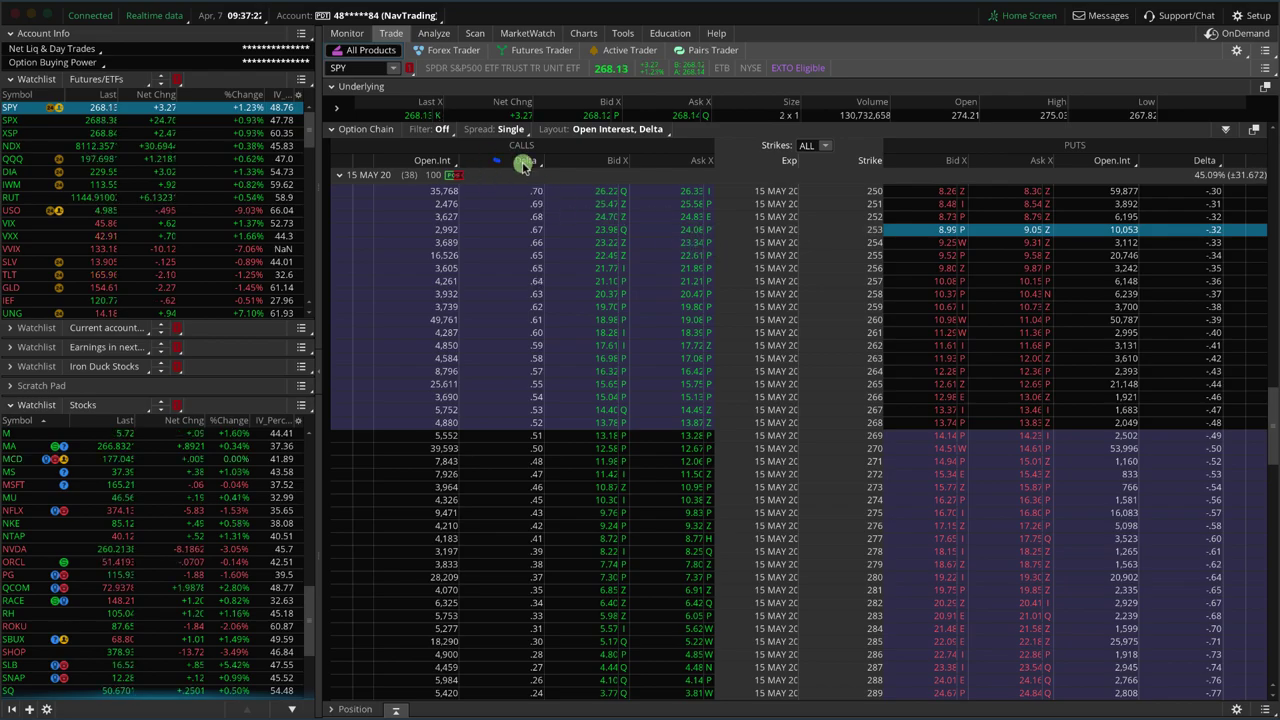
mouse_move(532, 167)
mouse_down()
mouse_move(506, 129)
mouse_move(509, 160)
mouse_up()
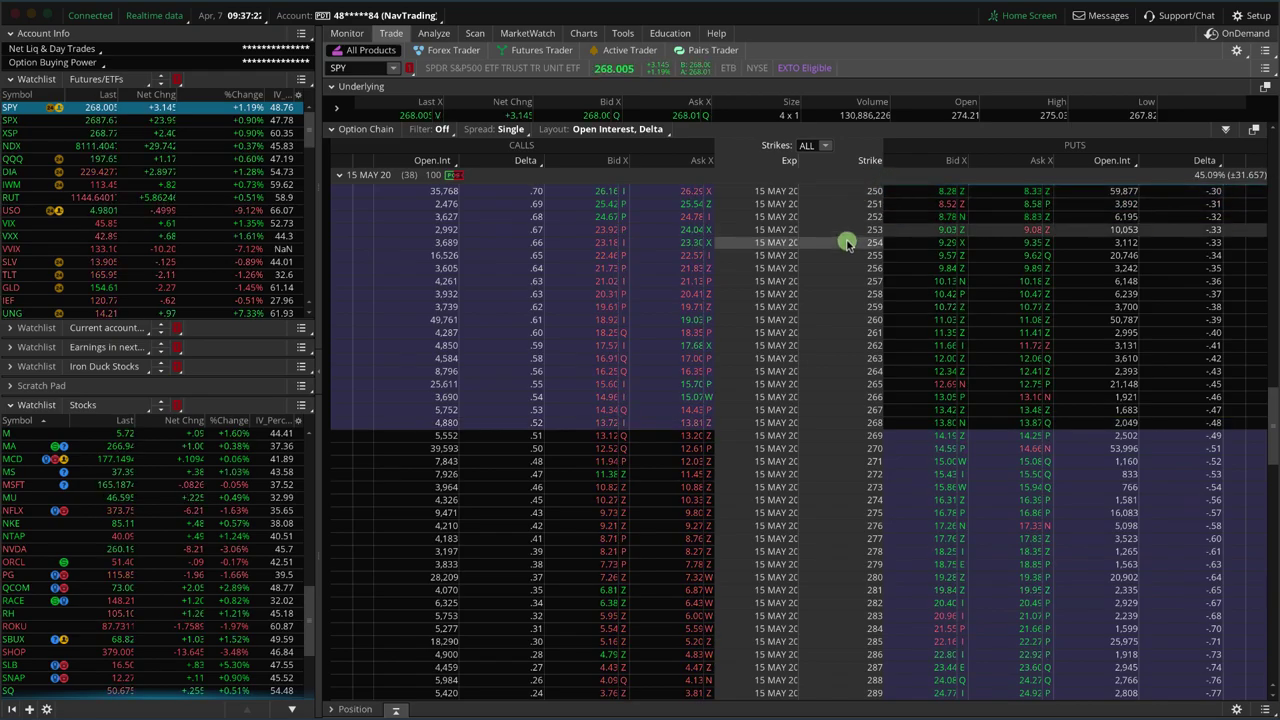
mouse_move(902, 210)
mouse_down()
mouse_move(848, 272)
mouse_move(846, 663)
mouse_move(886, 414)
mouse_move(889, 203)
mouse_move(868, 208)
mouse_up()
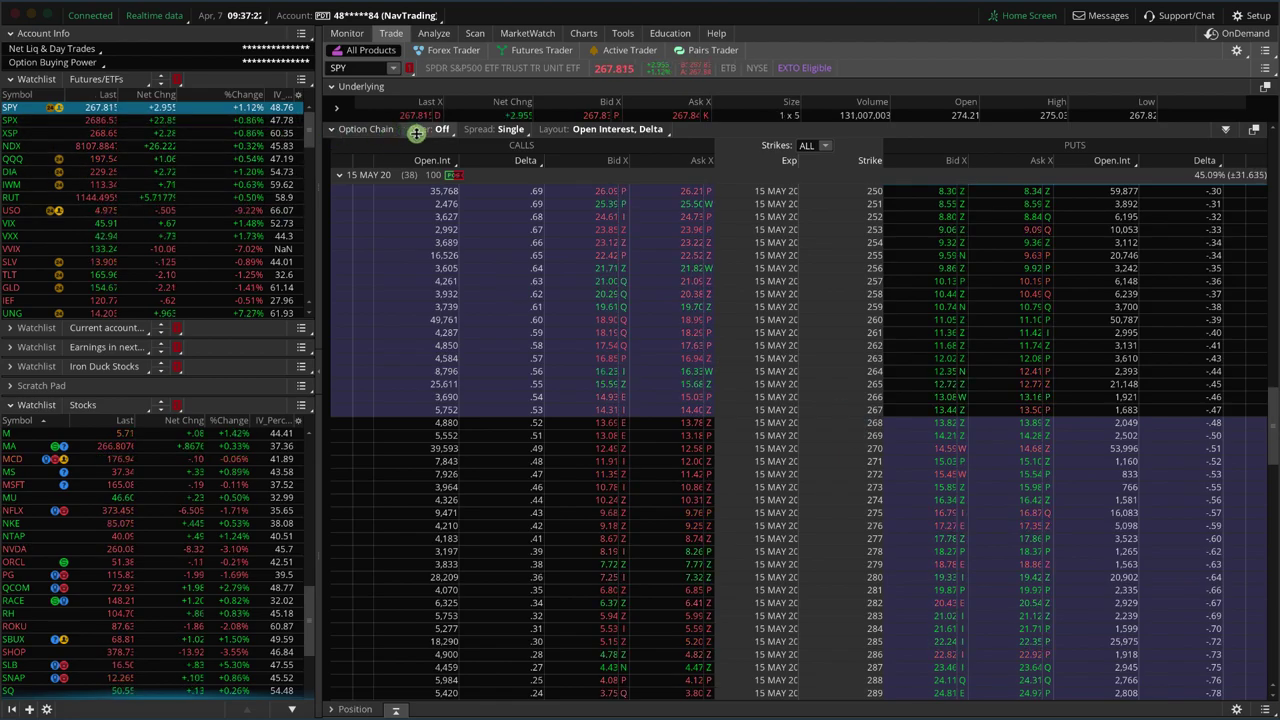
mouse_move(401, 129)
mouse_down()
mouse_move(429, 128)
mouse_move(437, 106)
mouse_move(388, 112)
mouse_move(412, 131)
mouse_up()
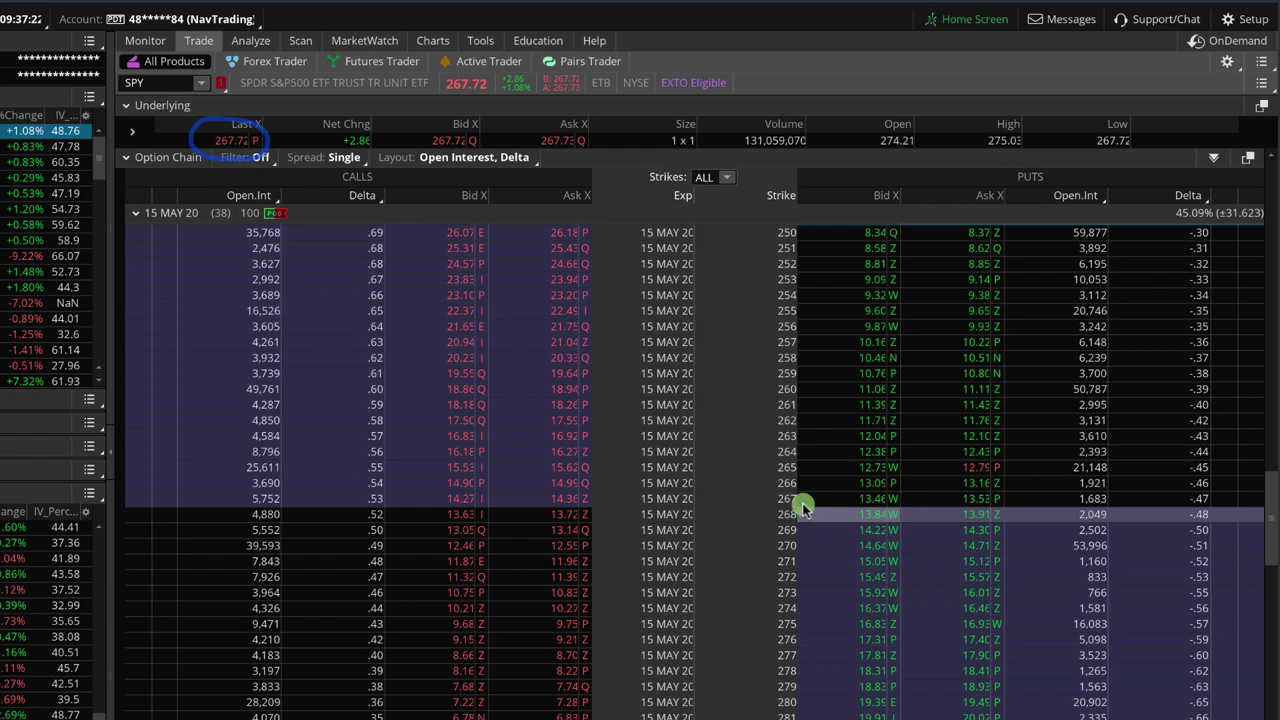
mouse_move(802, 503)
mouse_down()
mouse_move(771, 516)
mouse_move(806, 516)
mouse_move(798, 505)
mouse_up()
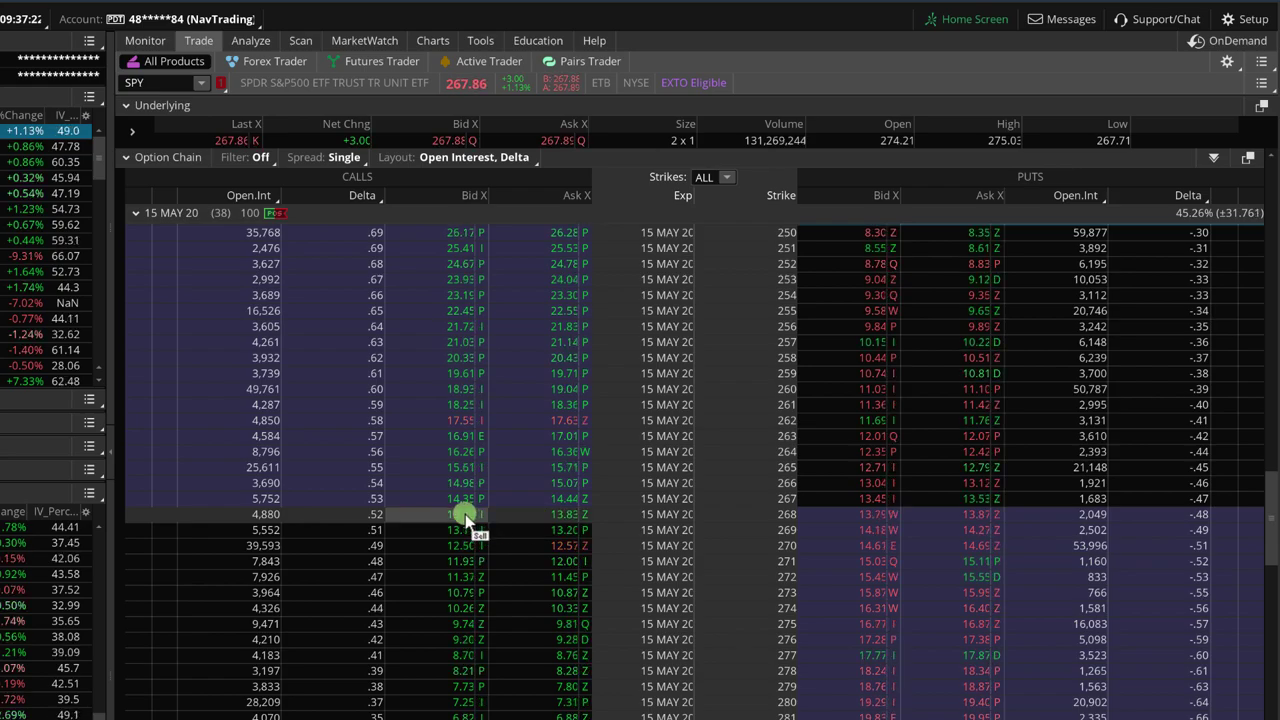
- Create a buy order for one SPY 15 MAY 20 268 call and analyze the trade's risk profile
click(563, 518)
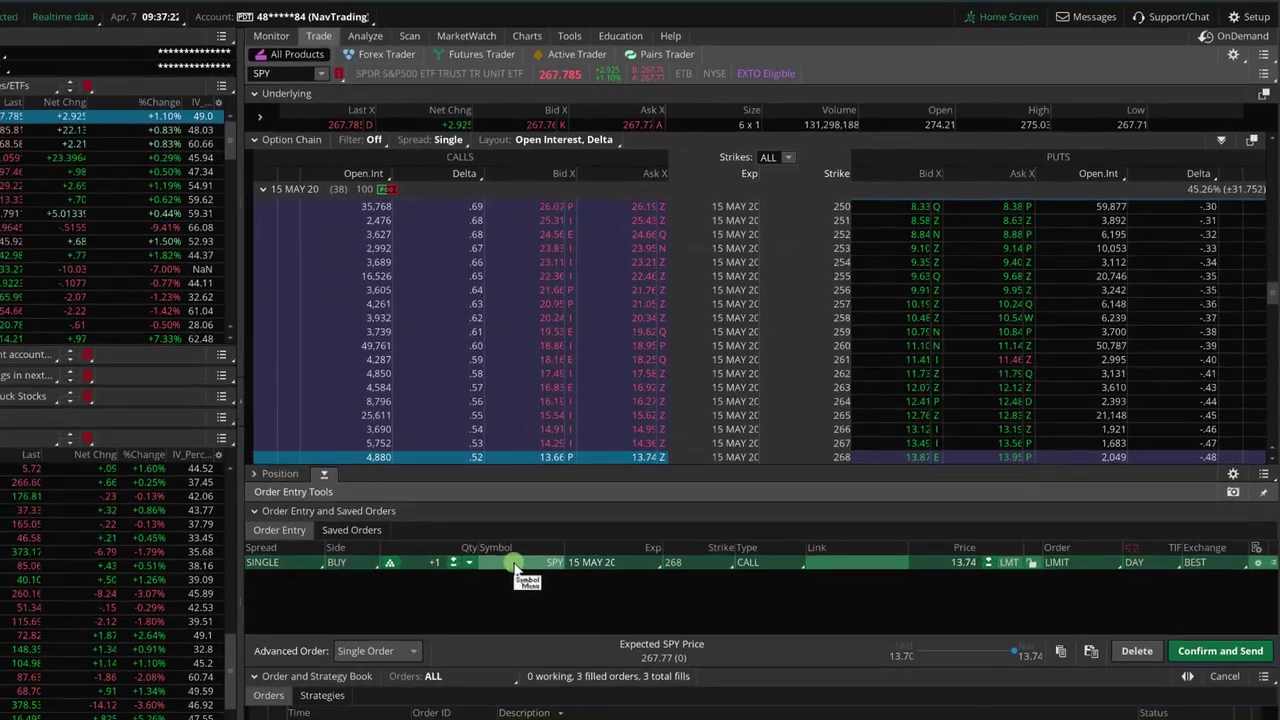
right_click(418, 636)
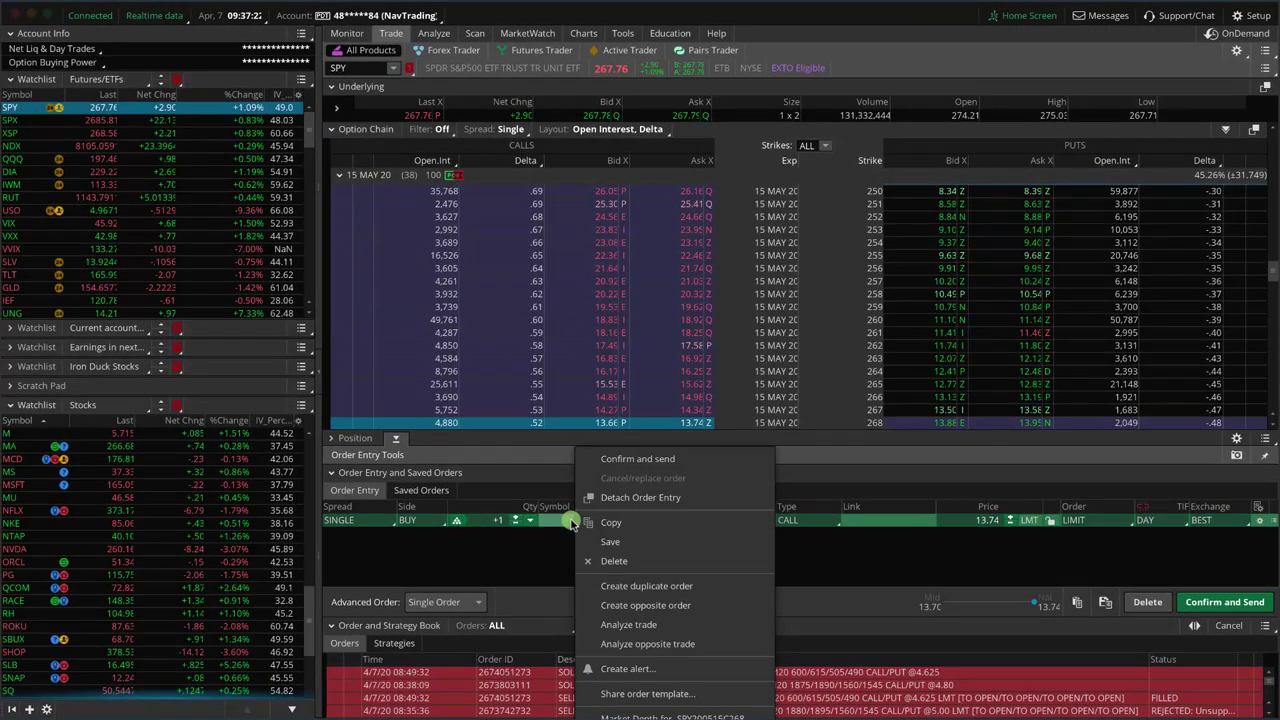
click(623, 623)
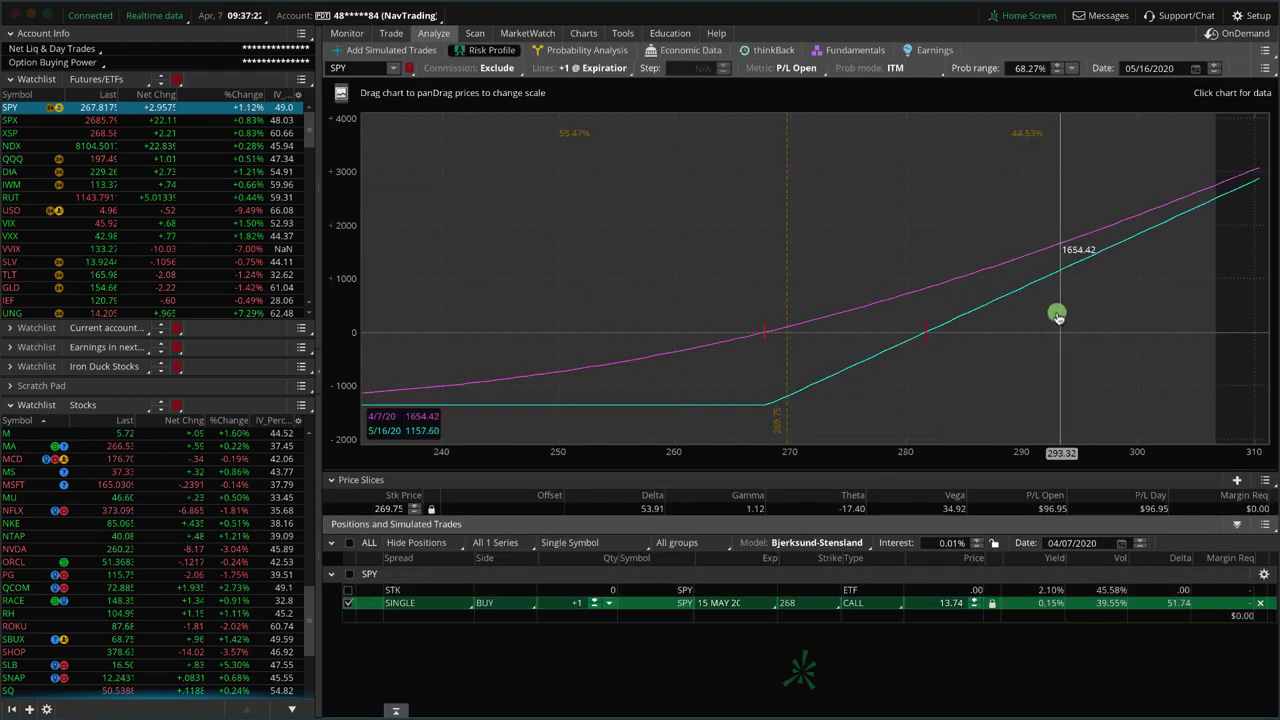
- Examine the risk profile's stock price and profit/loss axes around the current SPY price
mouse_move(1058, 316)
mouse_down()
mouse_move(974, 217)
mouse_move(466, 329)
mouse_move(960, 455)
mouse_up()
drag(1012, 412, 1058, 300)
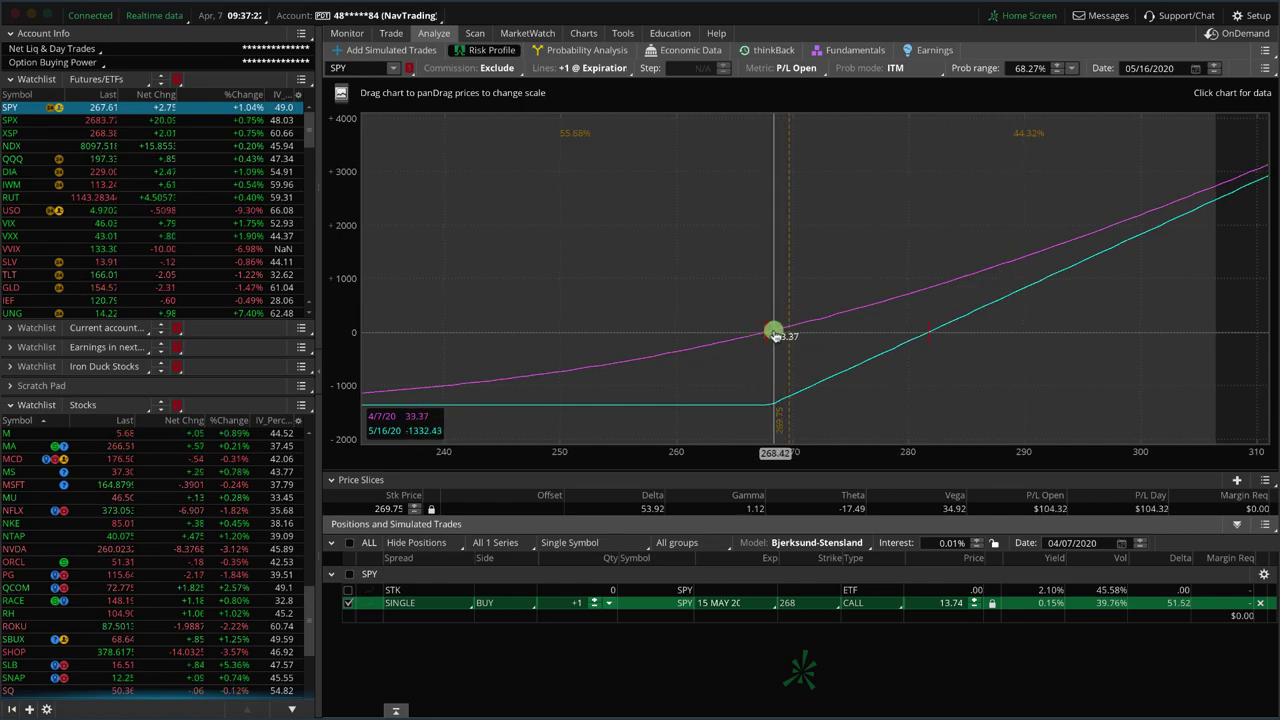
drag(772, 331, 755, 325)
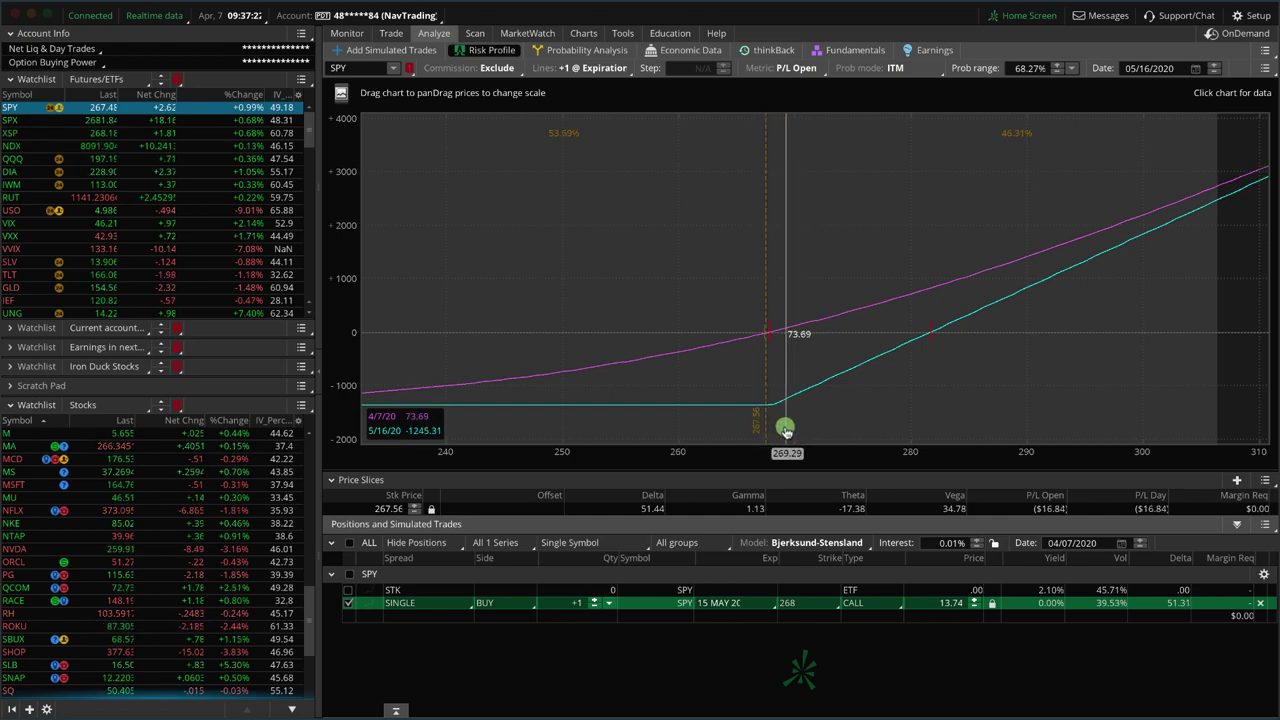
drag(787, 430, 524, 430)
mouse_move(368, 443)
mouse_down()
mouse_move(546, 479)
mouse_move(1122, 473)
mouse_up()
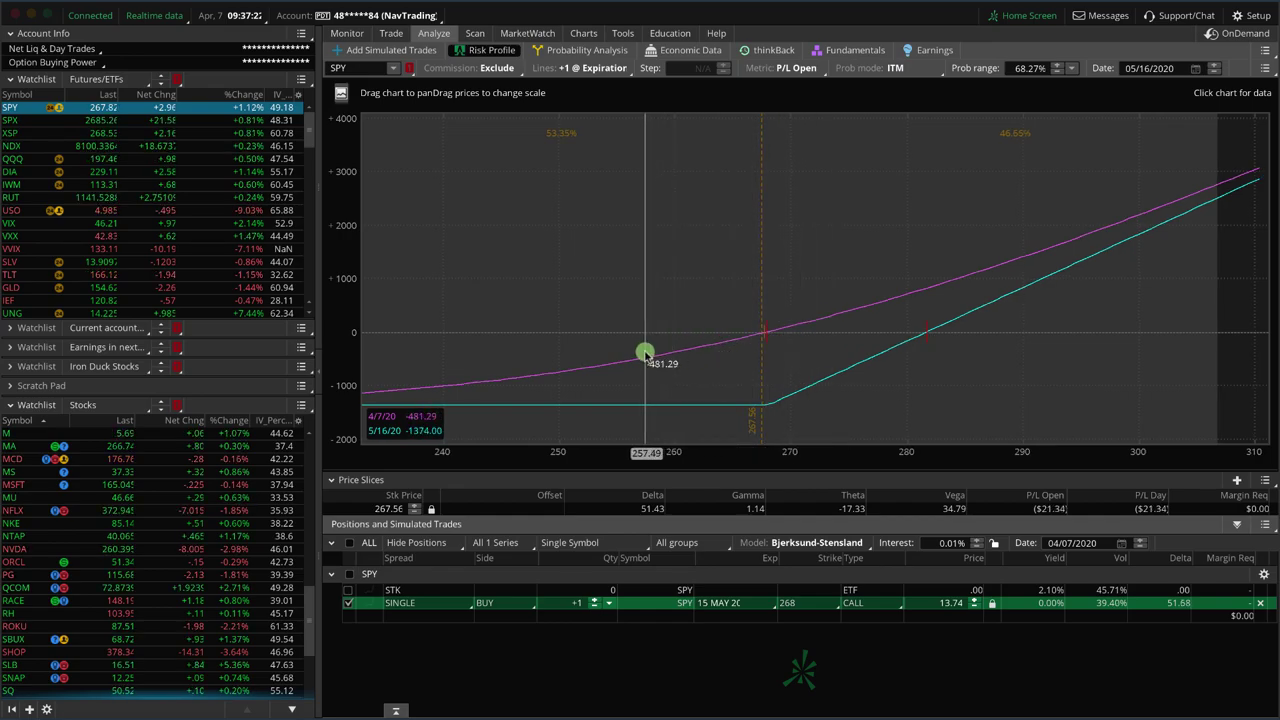
- Compare the call's 4/7/20 profit/loss line with its 5/16/20 expiration line on the risk profile
drag(678, 347, 862, 314)
drag(985, 258, 980, 262)
mouse_move(841, 300)
mouse_down()
mouse_move(803, 291)
mouse_move(840, 306)
mouse_move(829, 309)
mouse_up()
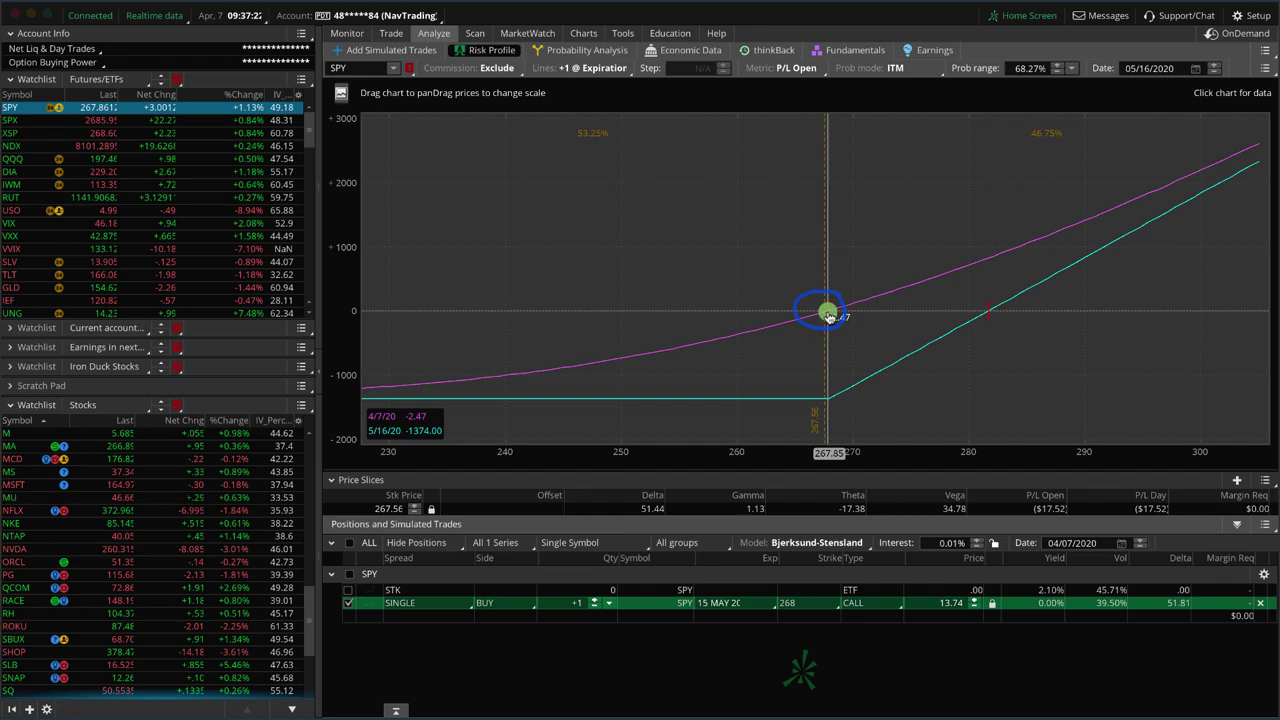
drag(997, 377, 922, 383)
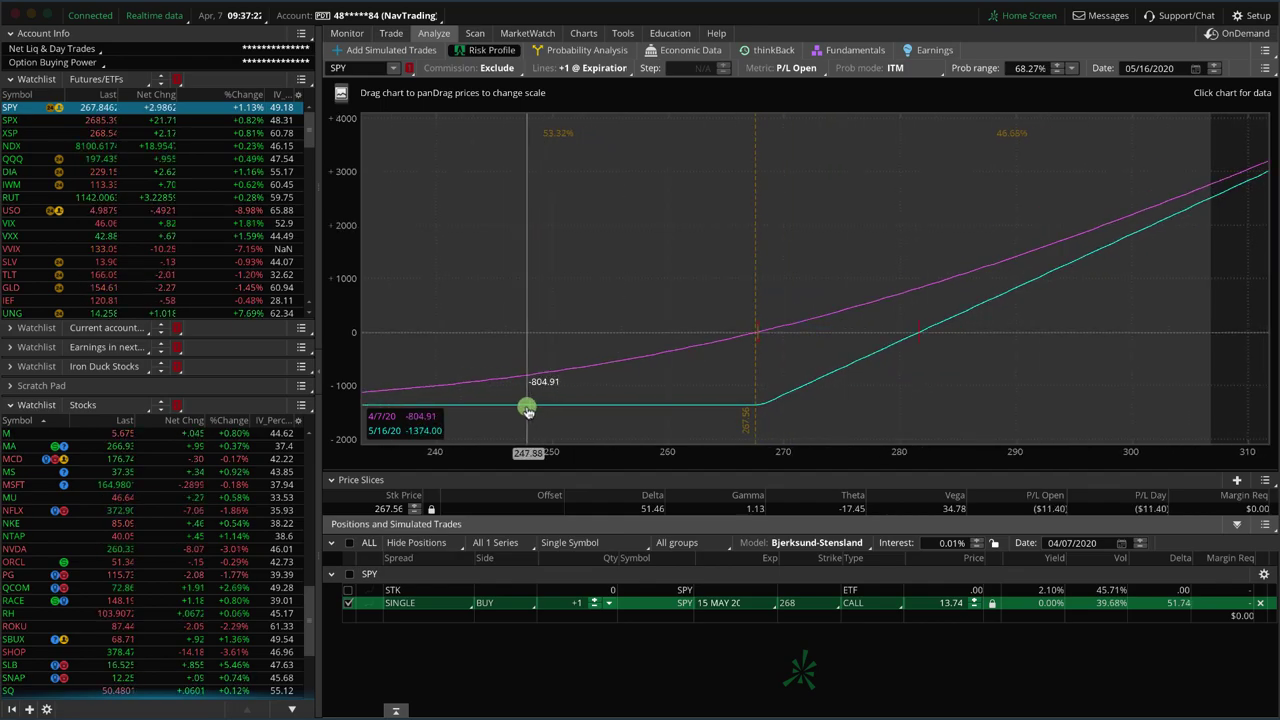
drag(527, 410, 582, 410)
mouse_move(678, 409)
mouse_down()
mouse_move(760, 406)
mouse_move(874, 348)
mouse_up()
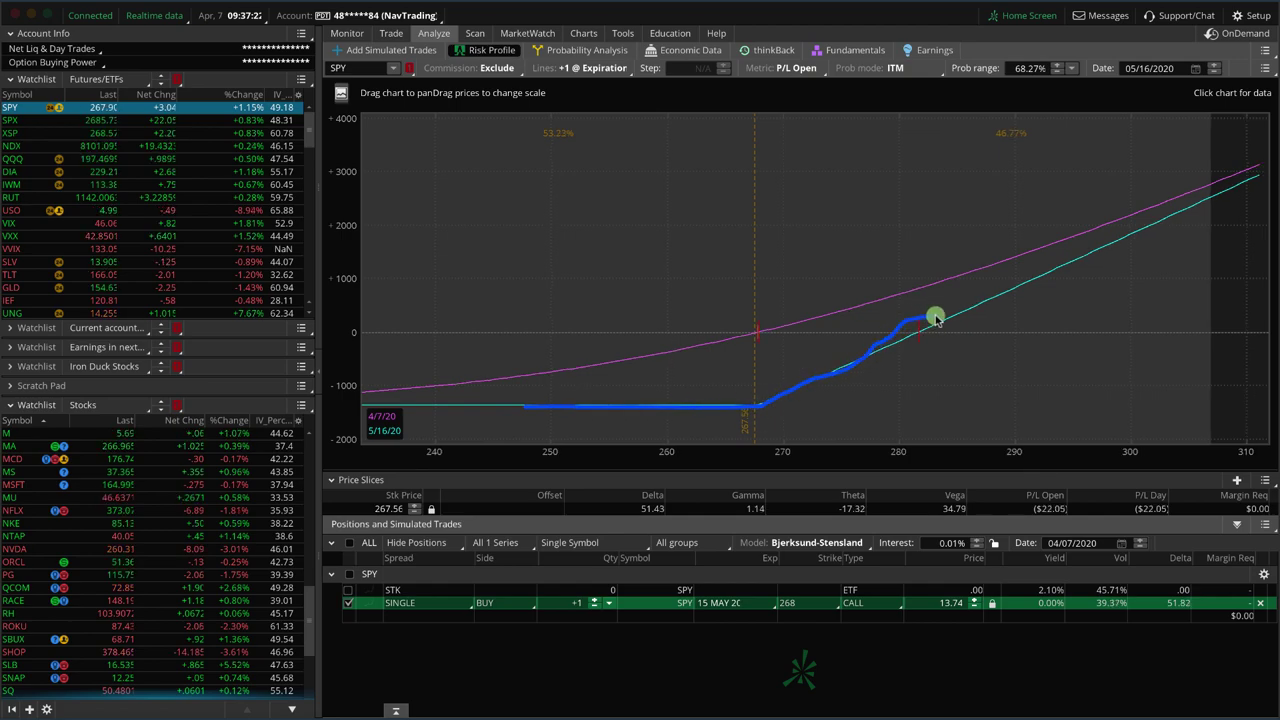
- Examine the long call's maximum loss at expiration at low stock prices on the risk profile
drag(454, 375, 343, 389)
drag(480, 455, 451, 371)
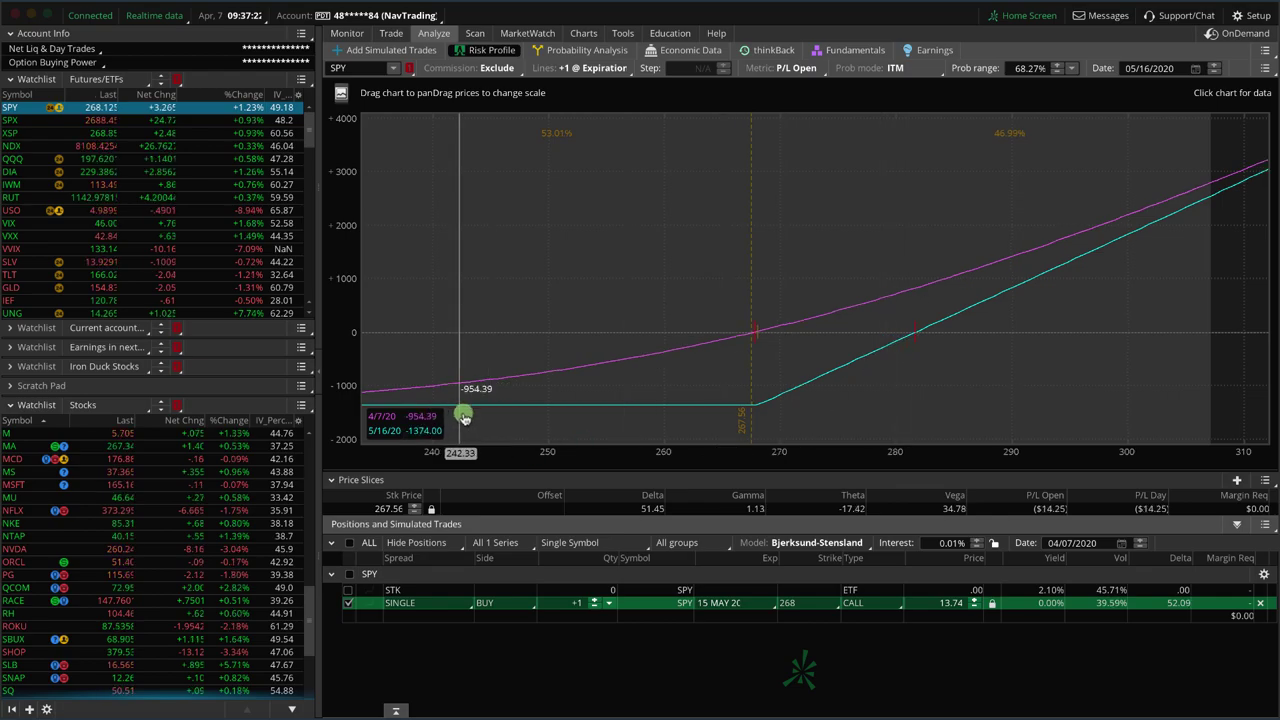
drag(462, 408, 360, 391)
drag(481, 450, 437, 404)
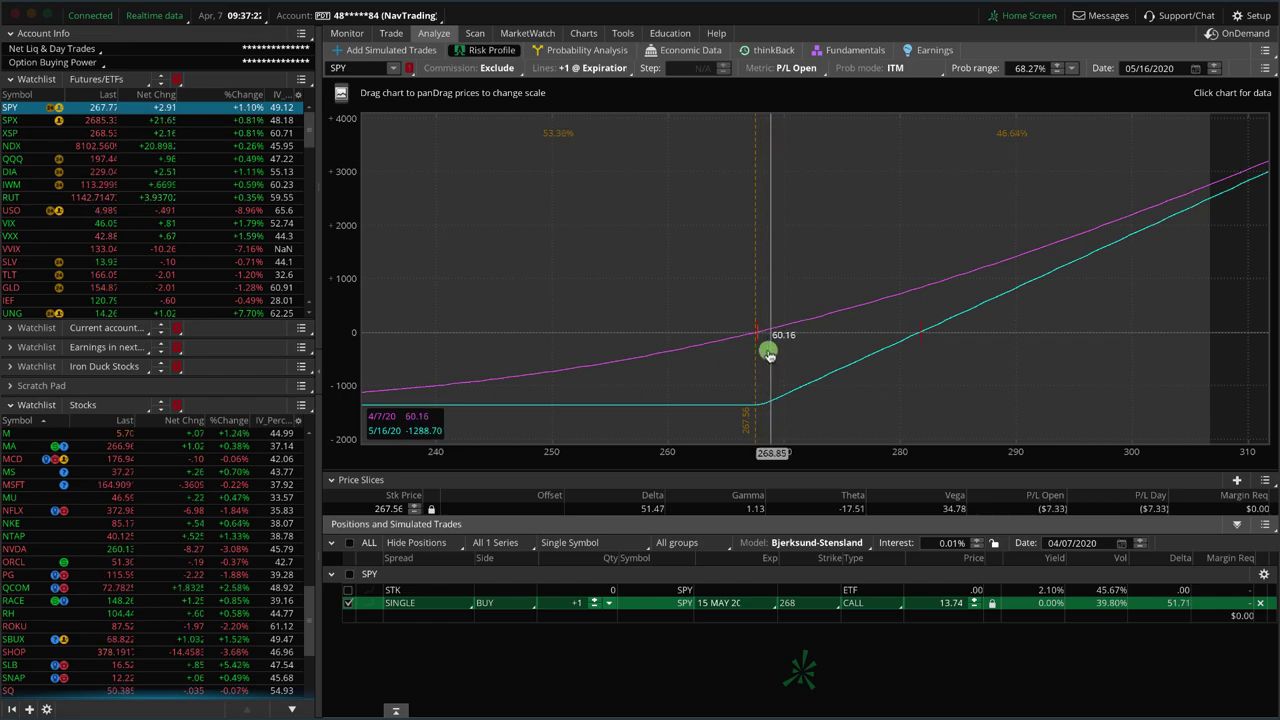
- Examine the current-price point on the risk profile, the call's purchase price and the position's theta
scroll(756, 345, up, 2)
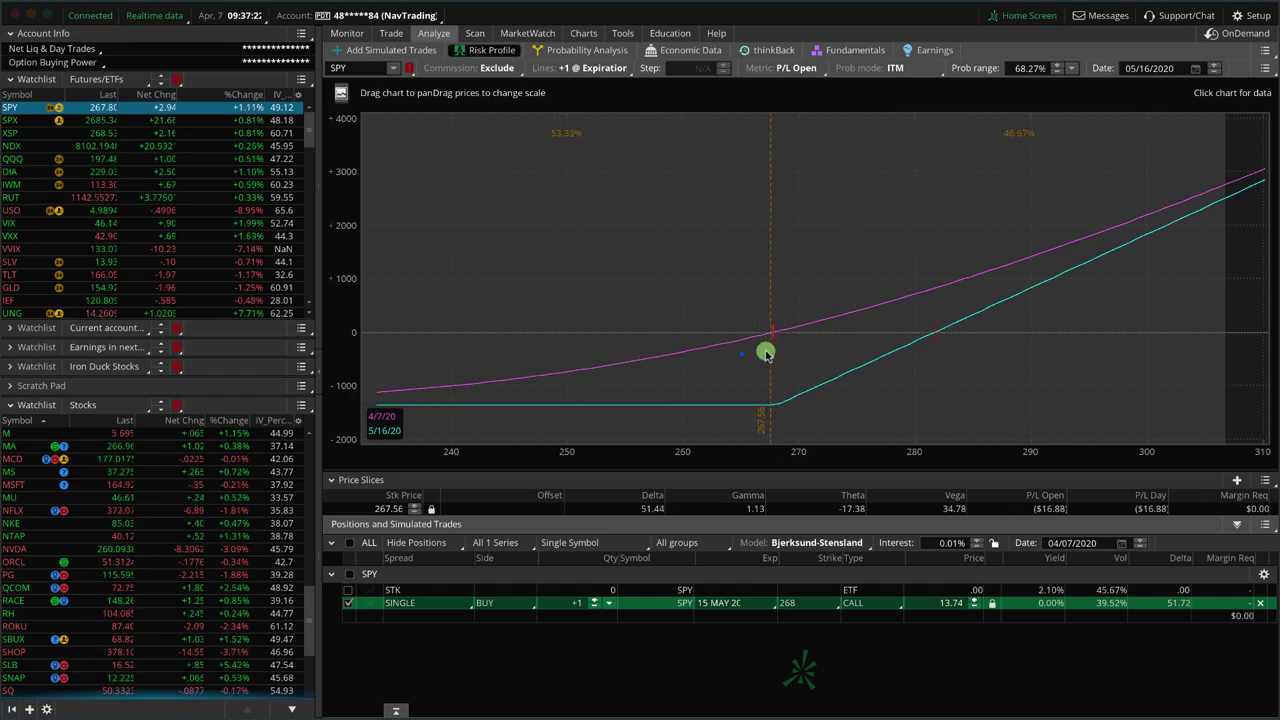
mouse_move(798, 330)
mouse_down()
mouse_move(806, 314)
mouse_move(766, 298)
mouse_move(771, 329)
mouse_up()
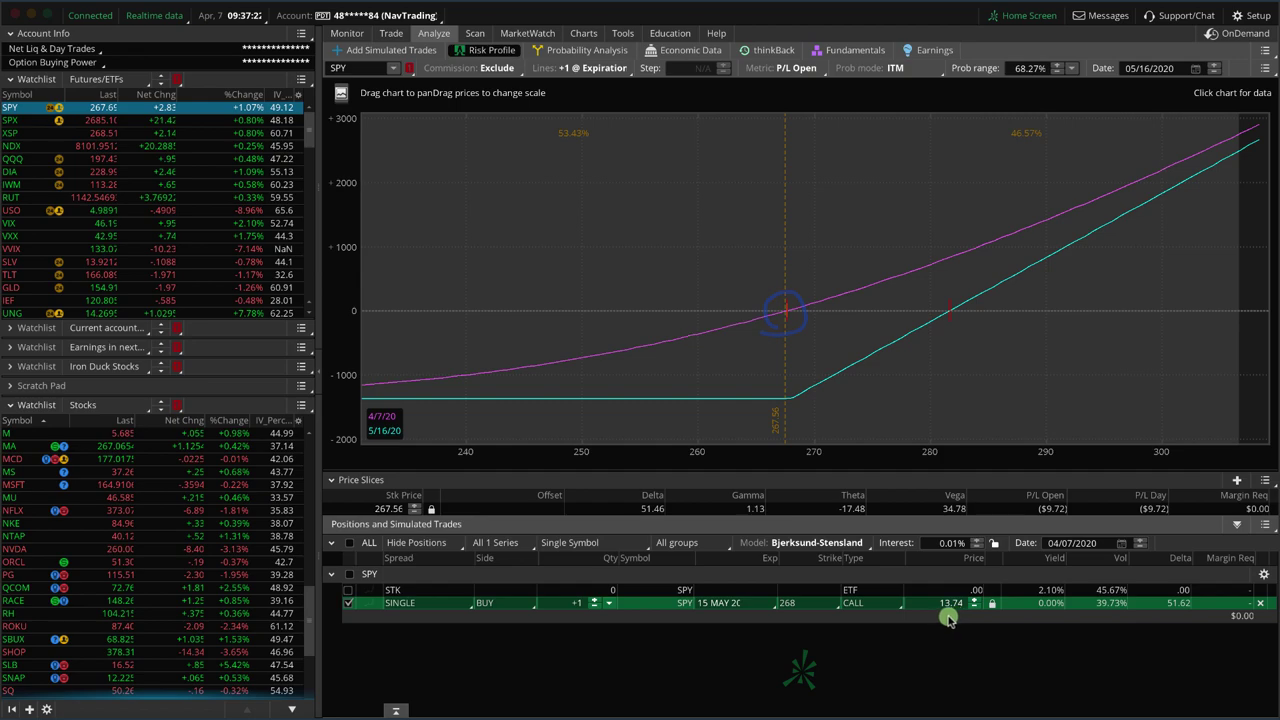
mouse_move(960, 617)
mouse_down()
mouse_move(988, 598)
mouse_move(925, 585)
mouse_up()
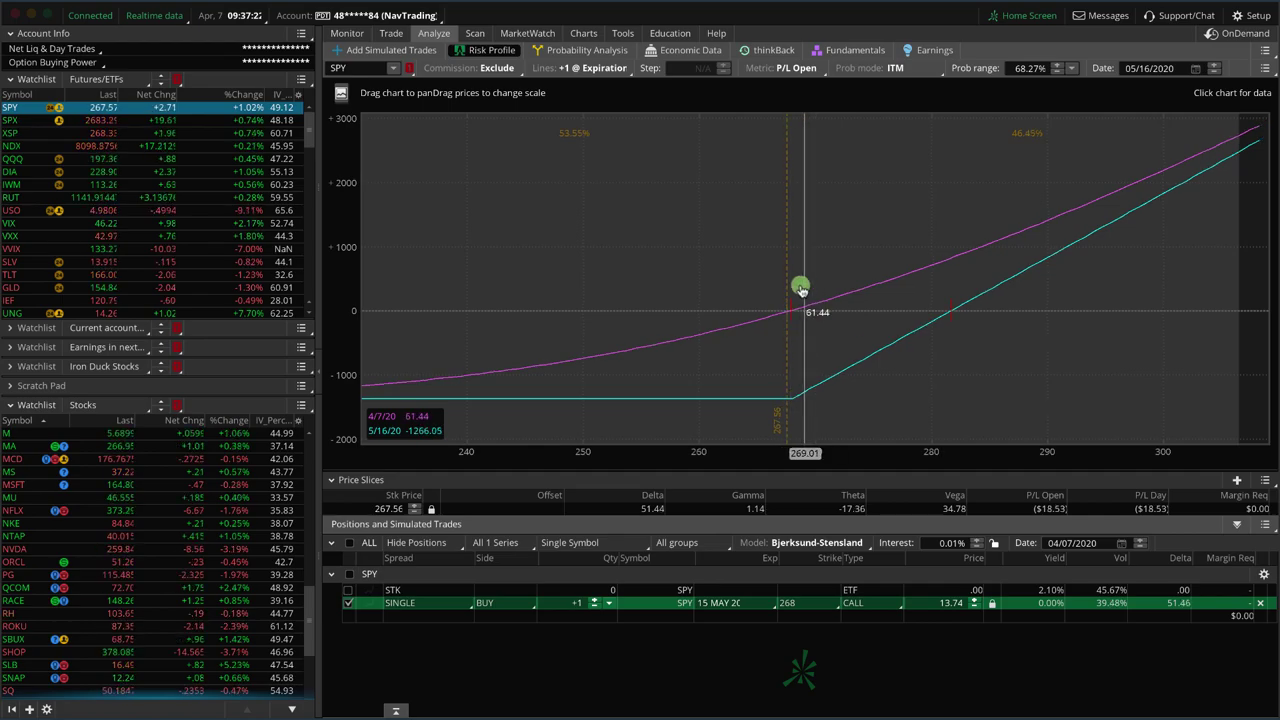
drag(795, 290, 817, 289)
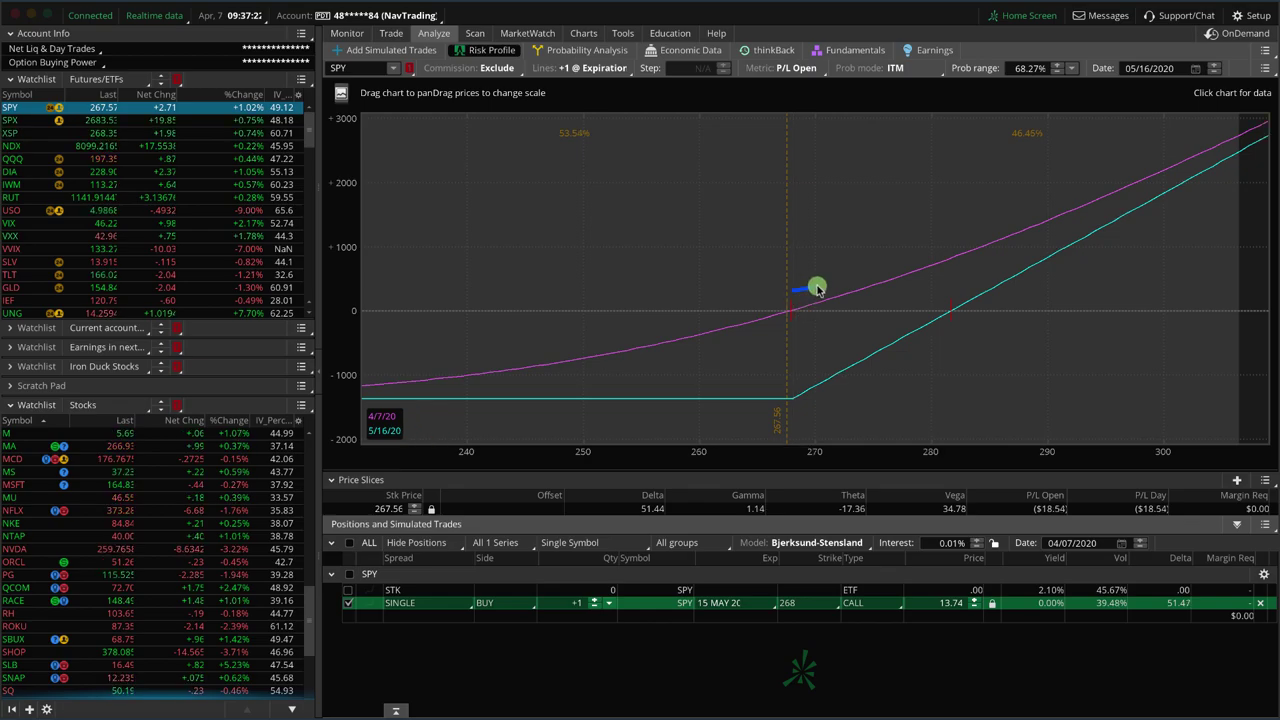
drag(945, 234, 953, 232)
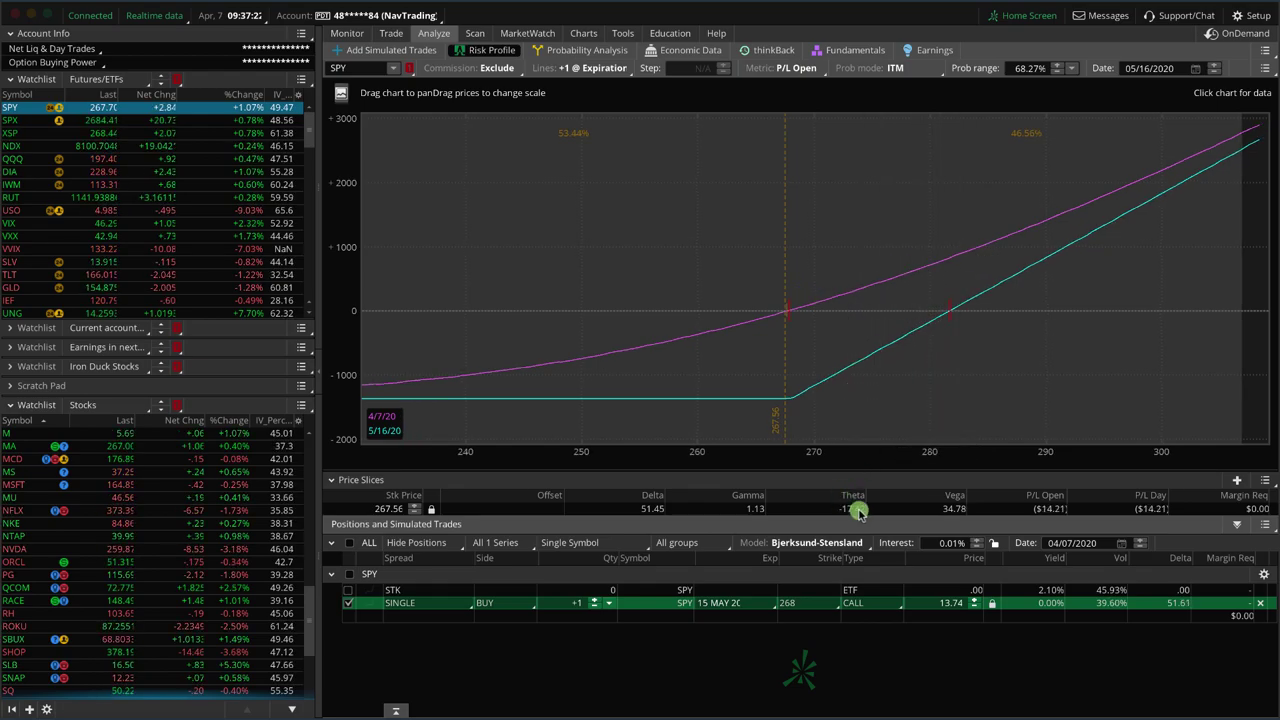
mouse_move(876, 490)
mouse_down()
mouse_move(834, 476)
mouse_move(821, 519)
mouse_up()
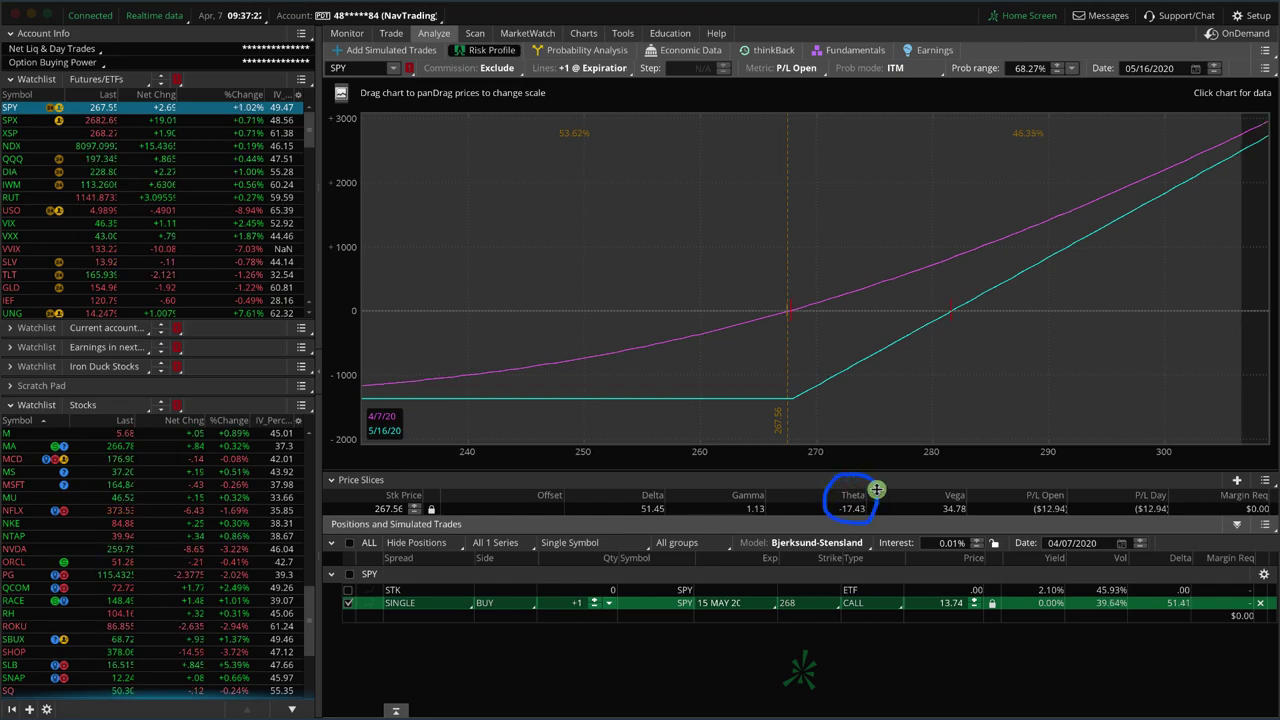
- Advance the simulated trades' evaluation date day by day to 05/03/2020
click(1139, 538)
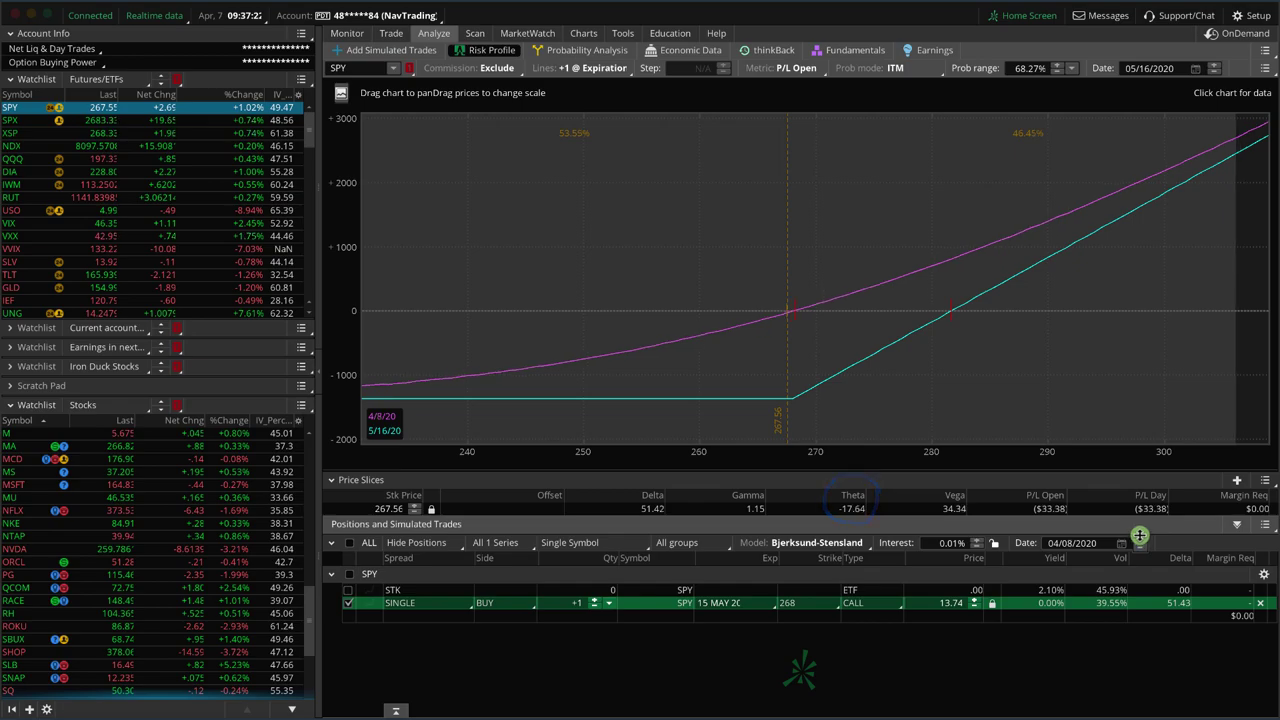
click(1139, 536)
click(1139, 536)
click(1139, 536)
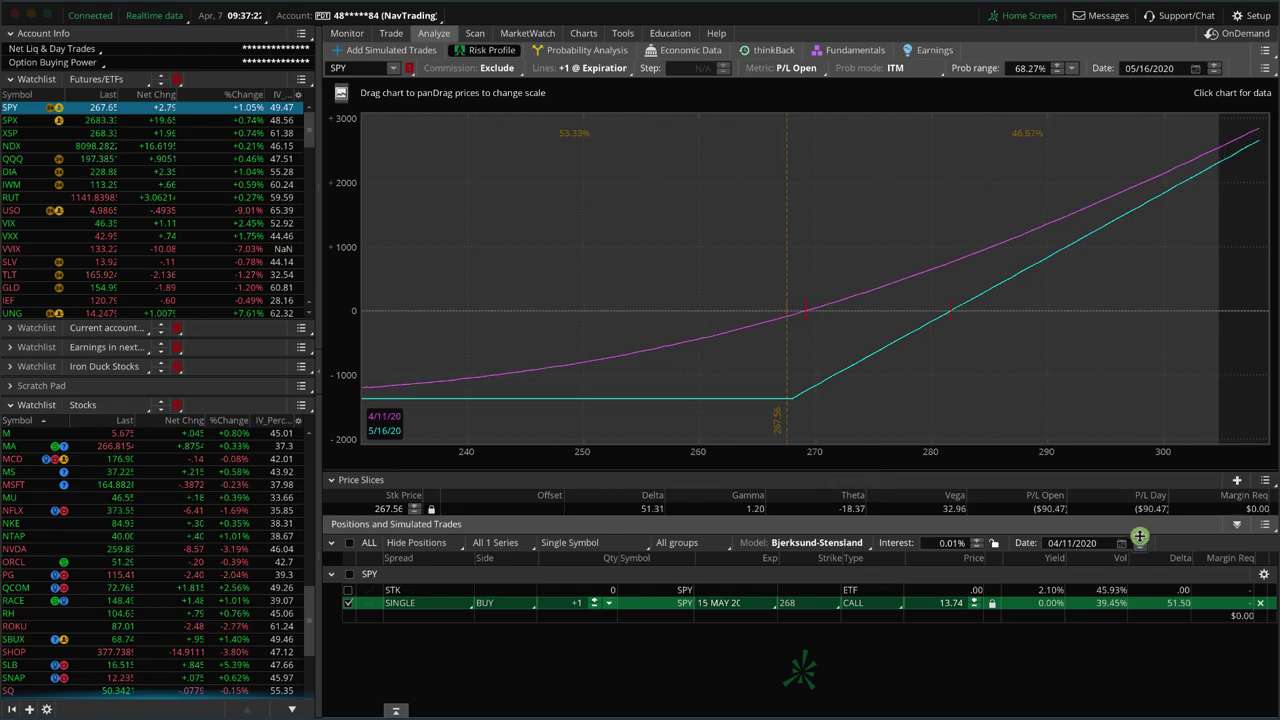
click(1139, 537)
click(1139, 537)
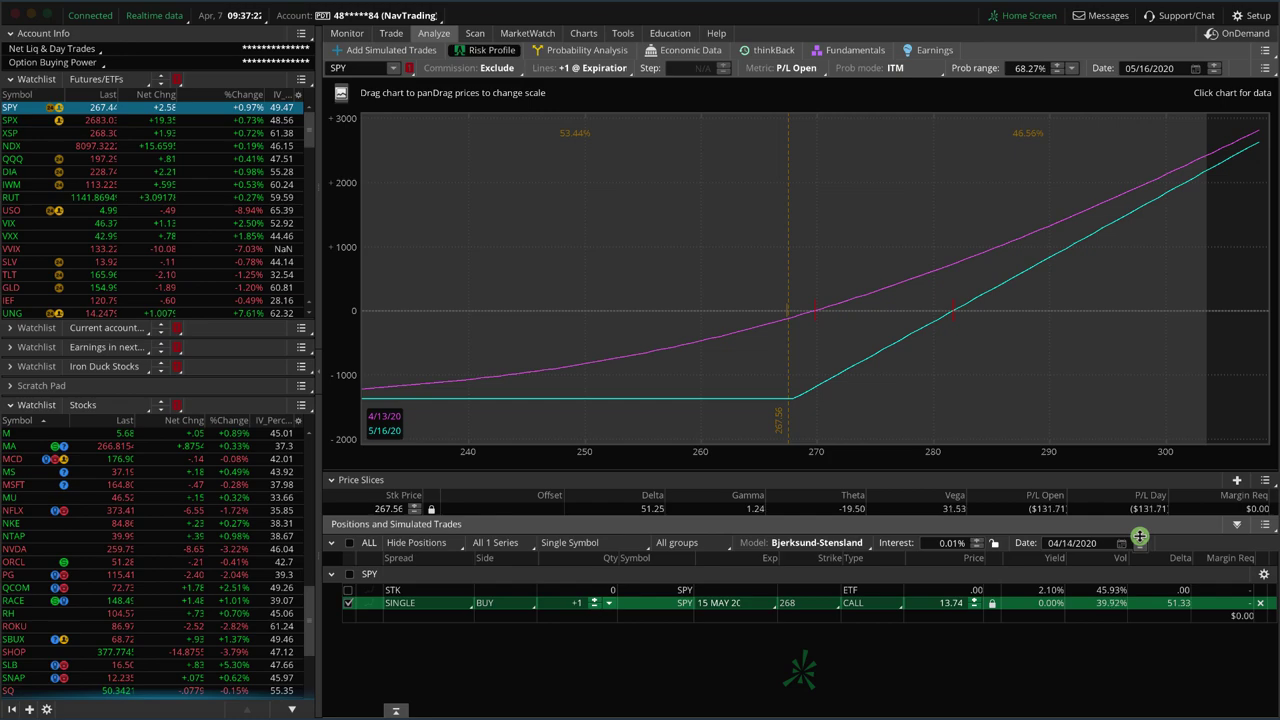
click(1139, 537)
click(1139, 537)
click(1139, 537)
click(1139, 537)
click(1139, 537)
click(1139, 537)
click(1139, 537)
click(1139, 537)
click(1139, 537)
click(1139, 537)
click(1139, 537)
click(1139, 537)
click(1139, 537)
click(1139, 537)
click(1139, 537)
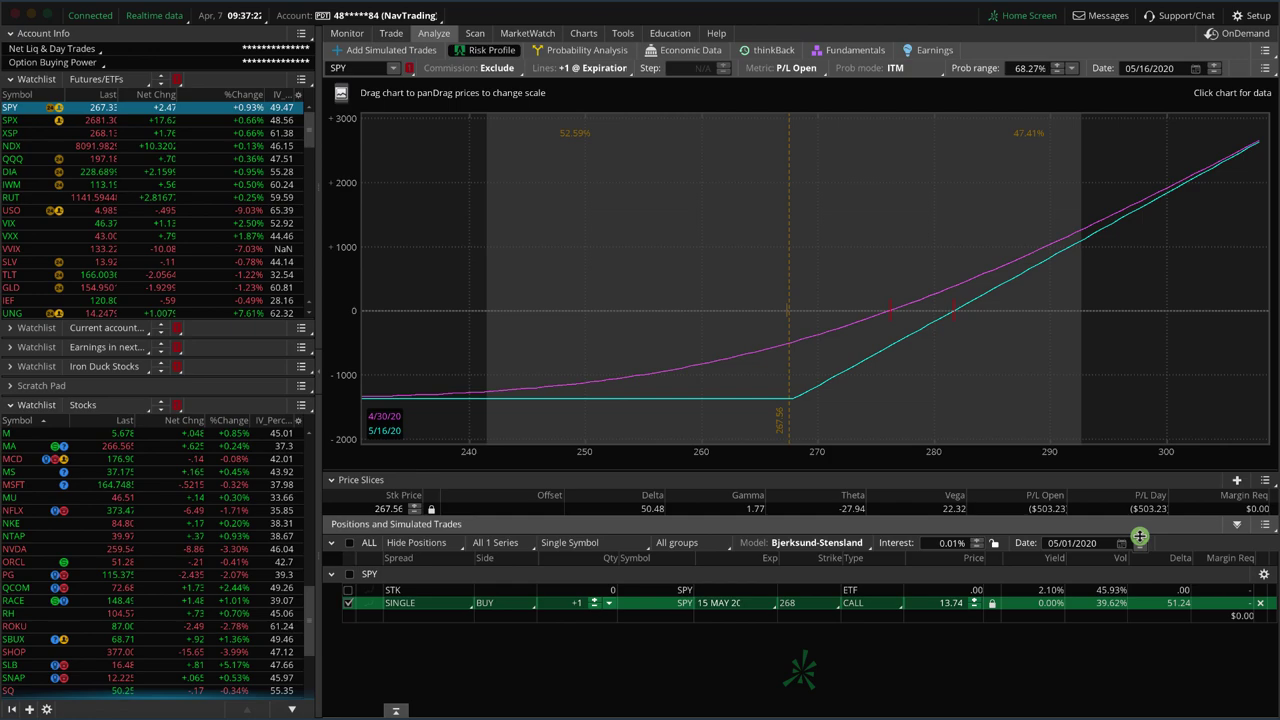
click(1139, 537)
click(1139, 537)
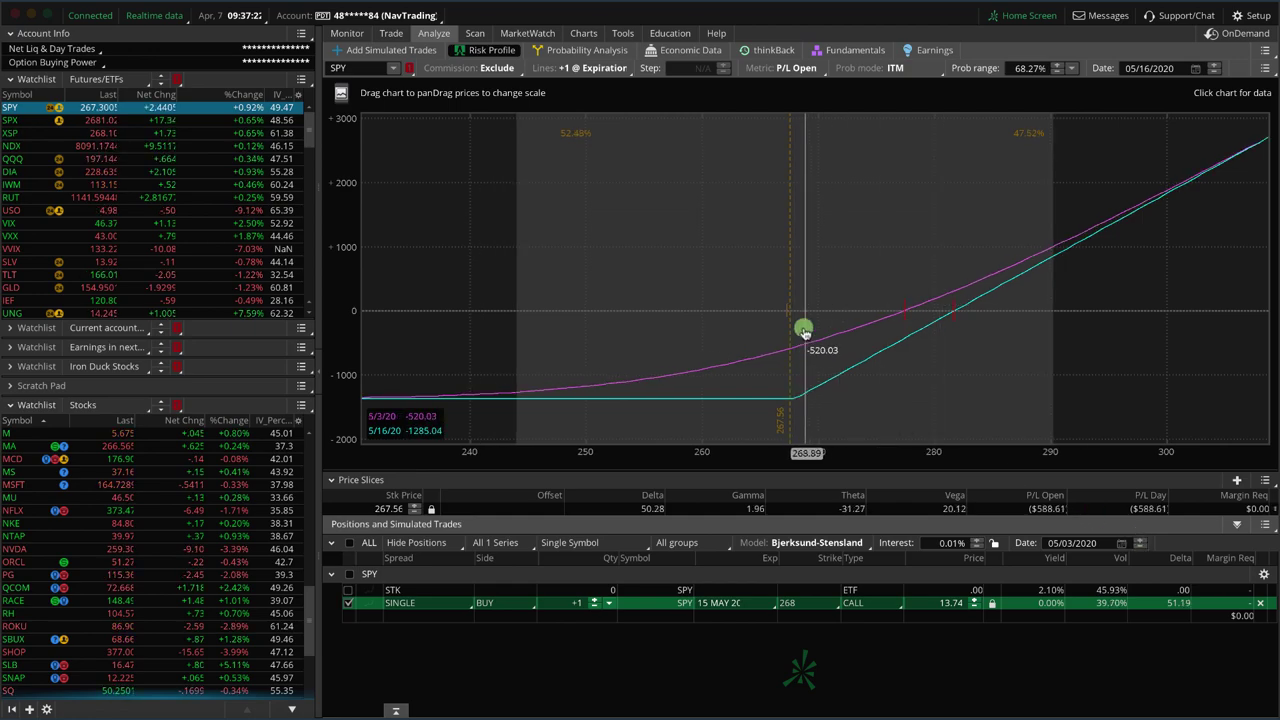
- Compare the 5/3/20 line with the expiration line, and reset the evaluation date to today, 04/07/2020
drag(803, 311, 942, 284)
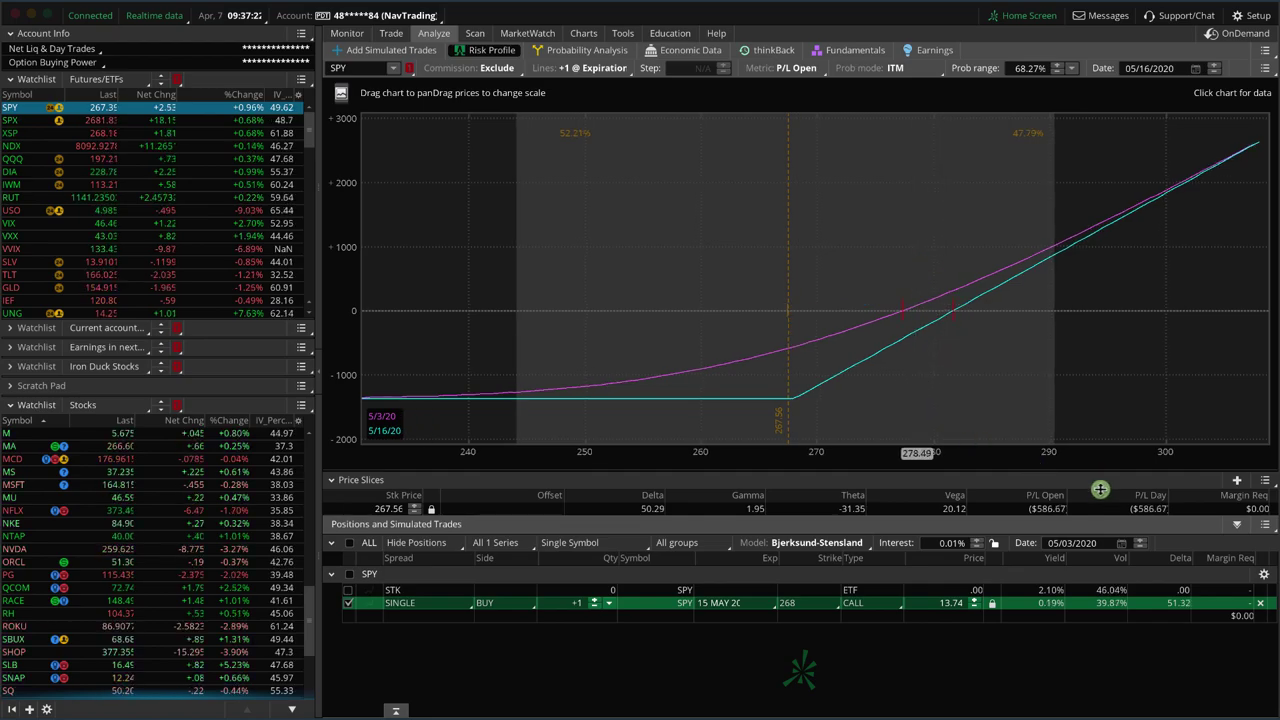
click(1122, 544)
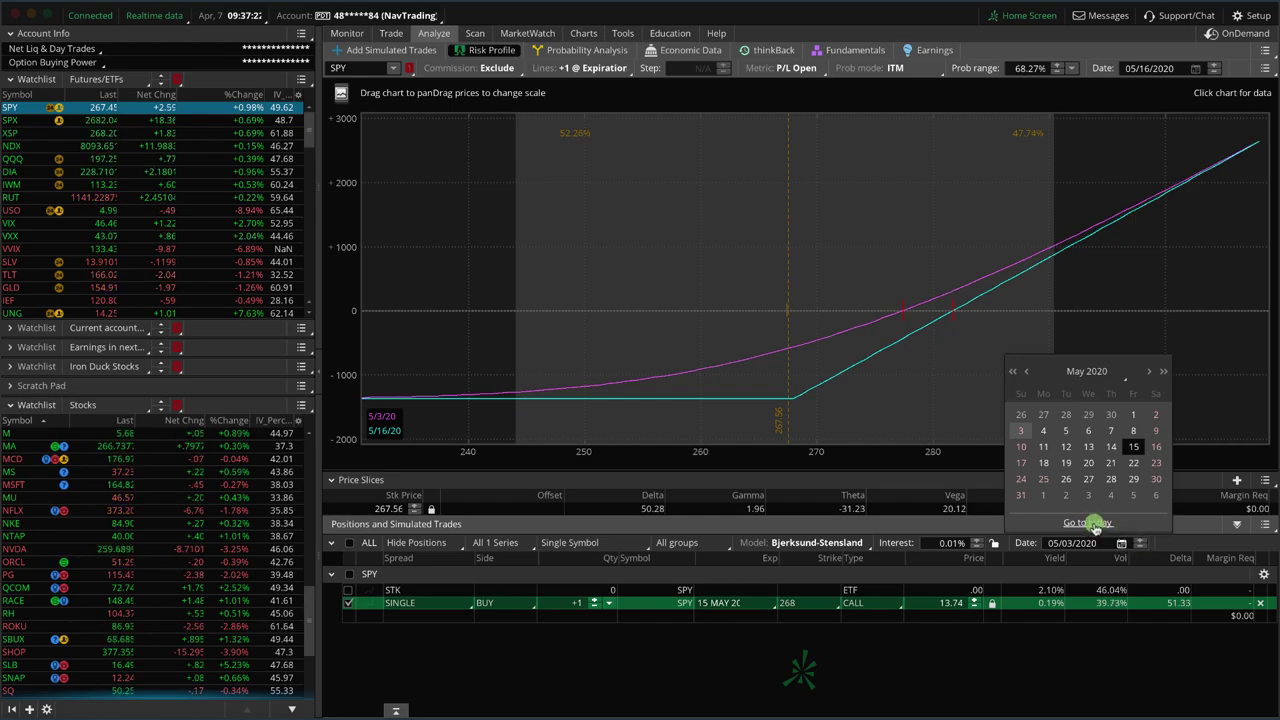
click(1094, 527)
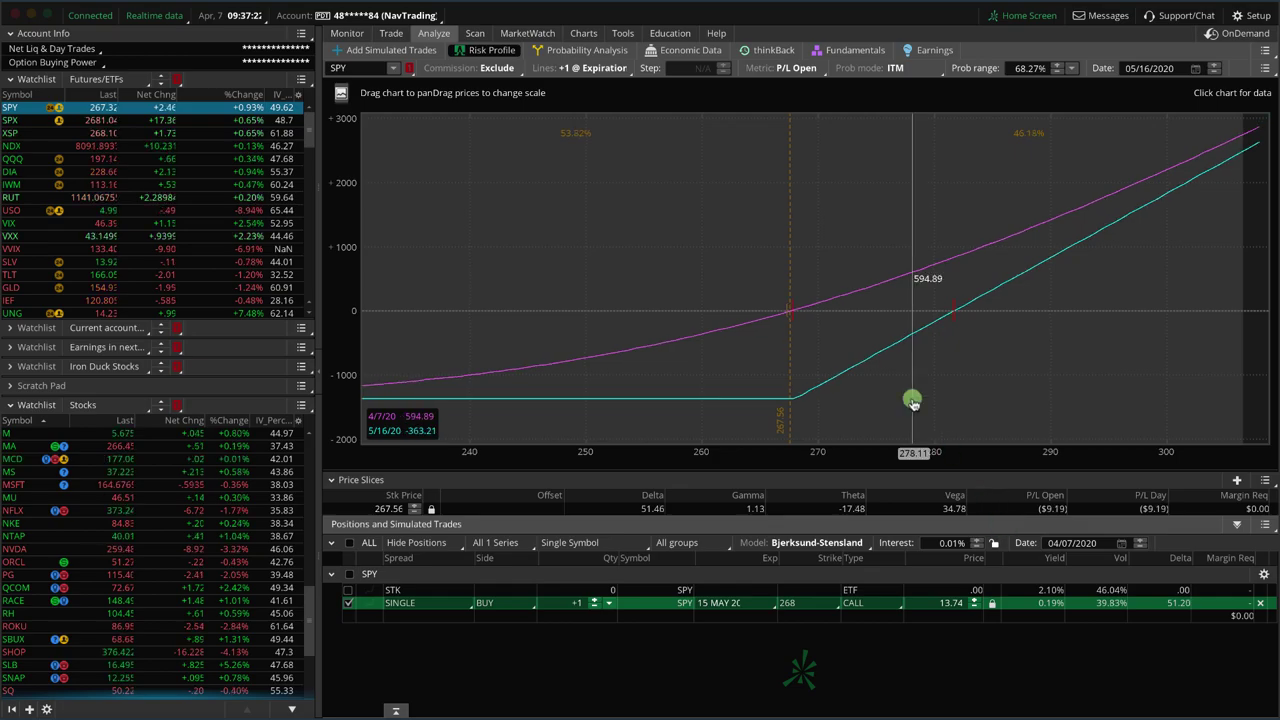
- Analyze selling one 15 MAY 20 268 SPY call on the risk profile, and remove the bought call from the simulated trades
click(391, 34)
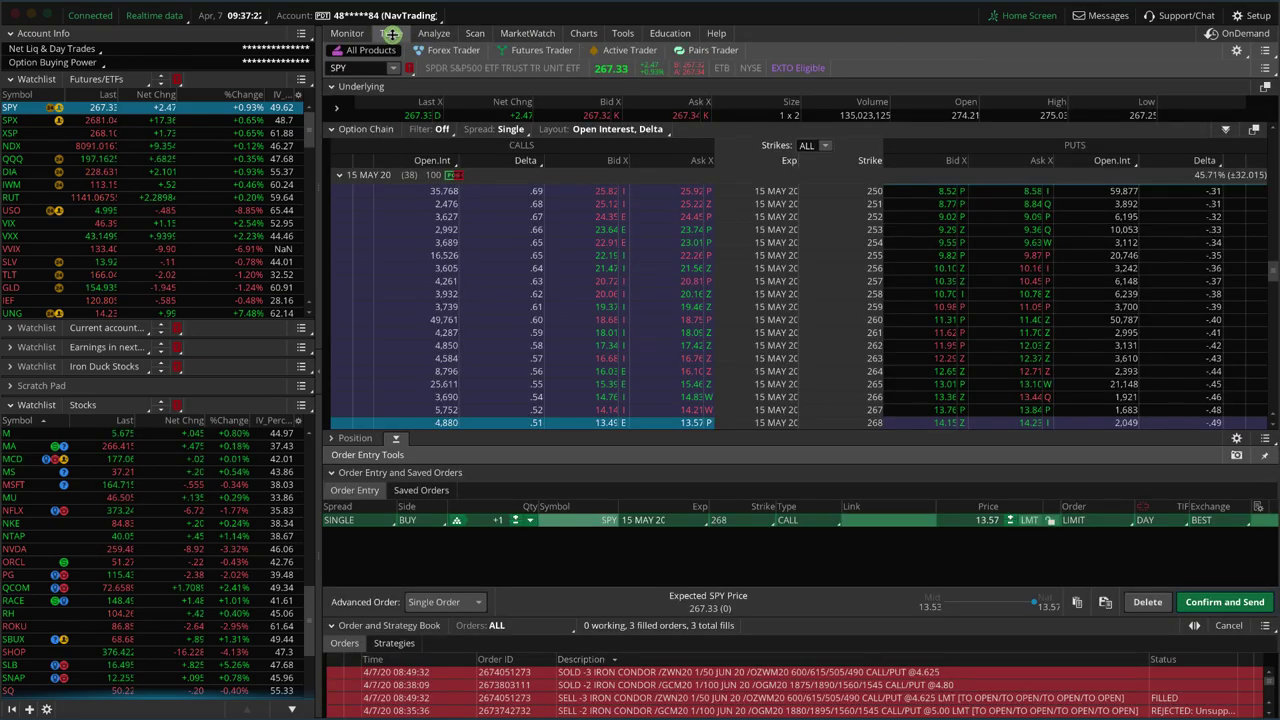
scroll(575, 310, down, 2)
scroll(575, 310, down, 1)
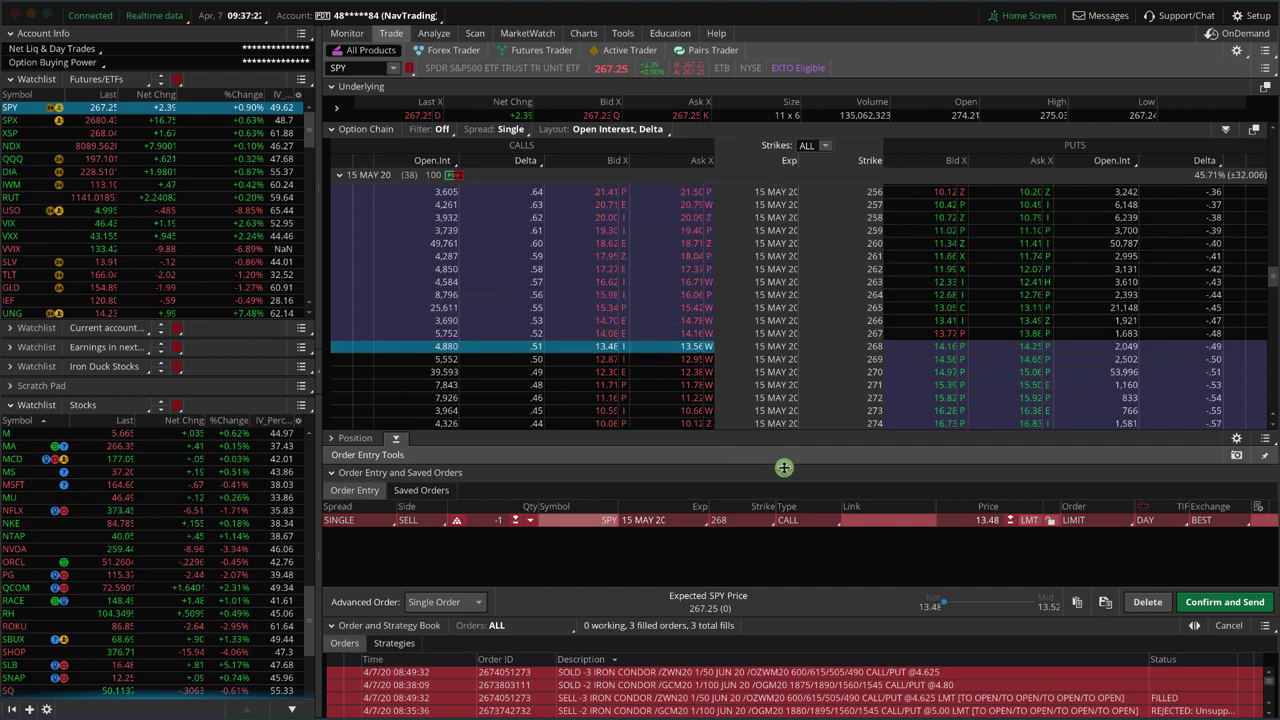
right_click(864, 522)
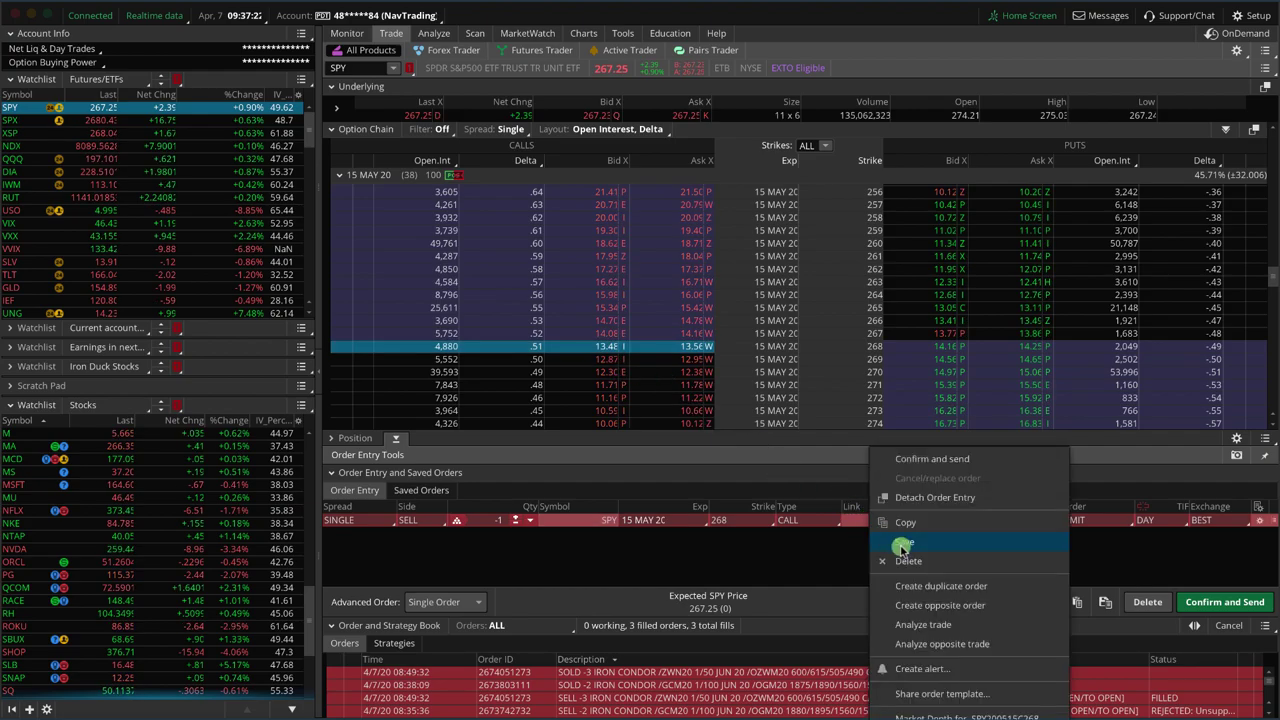
click(930, 624)
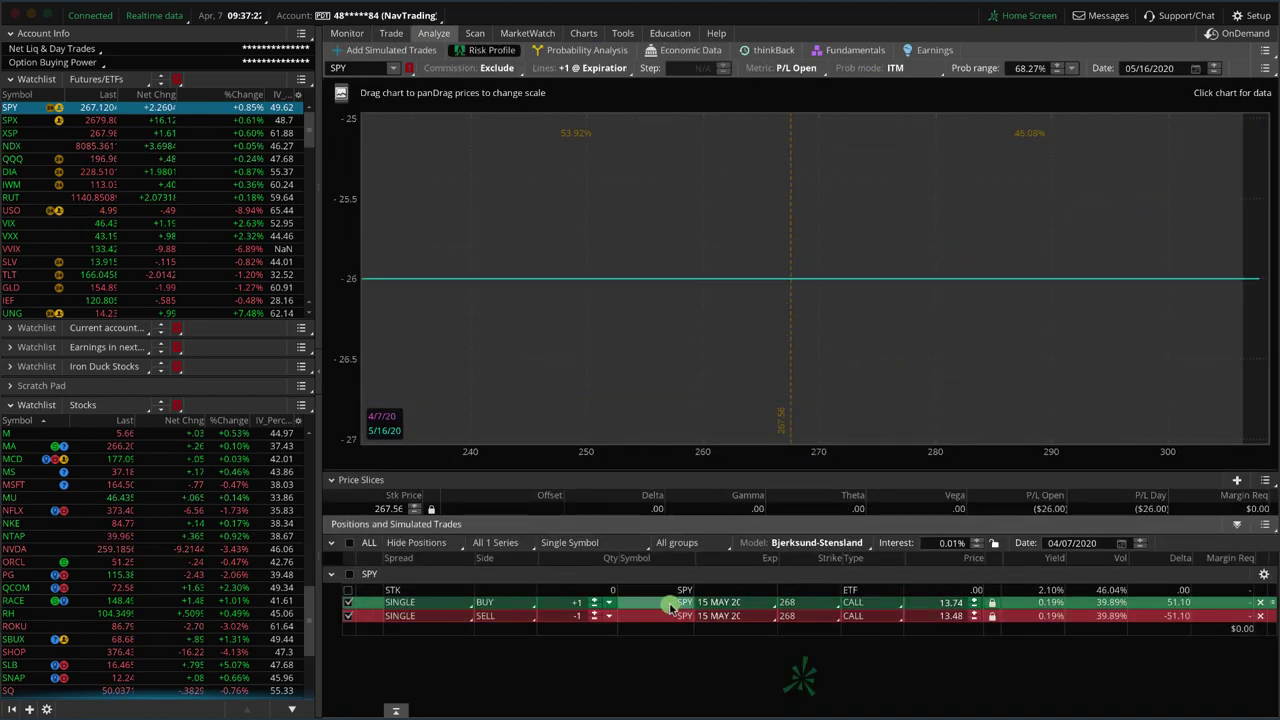
click(345, 604)
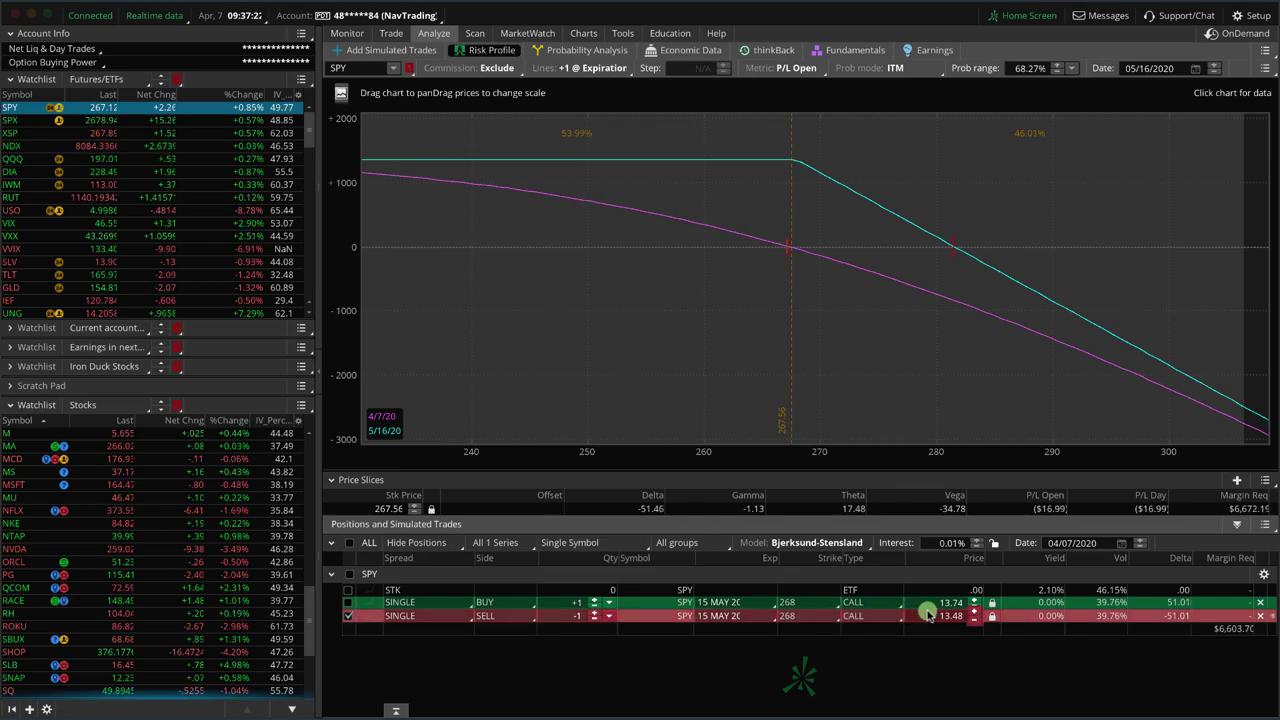
click(1258, 604)
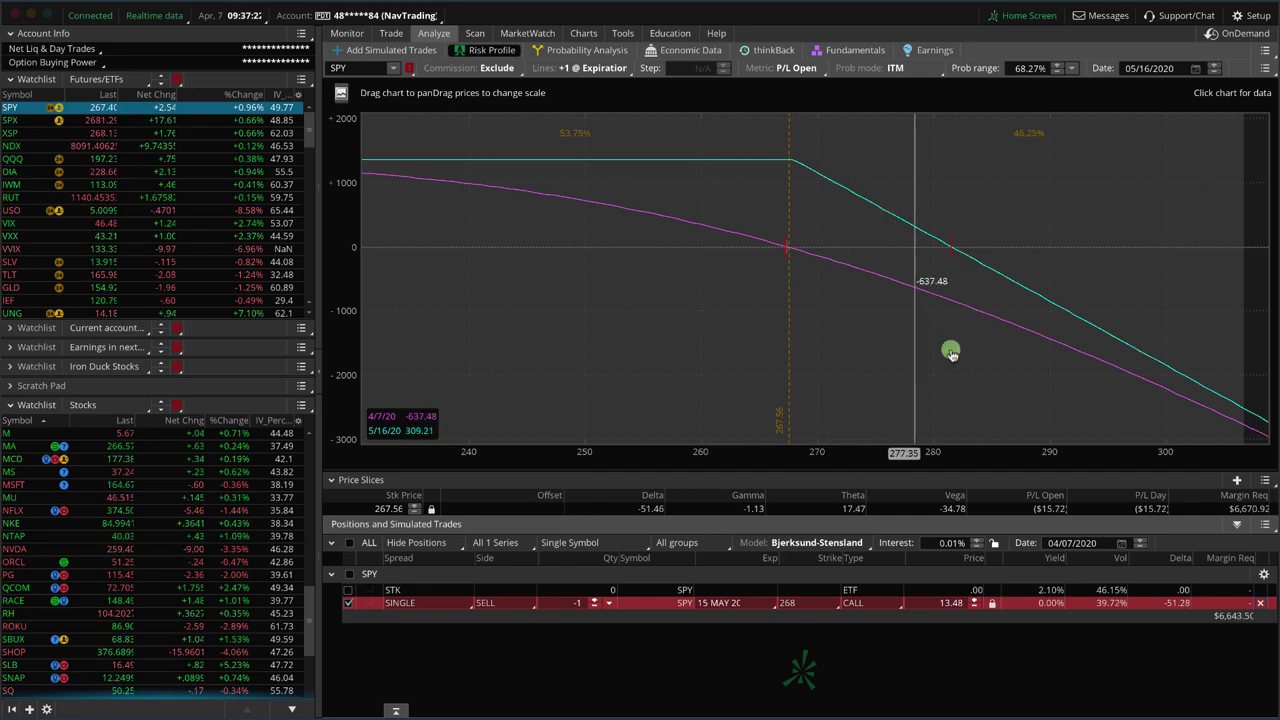
- Advance the short call's evaluation date day by day to 05/04/2020
click(1145, 541)
click(1144, 540)
click(1142, 539)
click(1142, 539)
click(1142, 539)
click(1142, 539)
click(1142, 539)
click(1142, 539)
click(1142, 539)
click(1142, 539)
click(1142, 539)
click(1142, 539)
click(1142, 539)
click(1142, 539)
click(1142, 539)
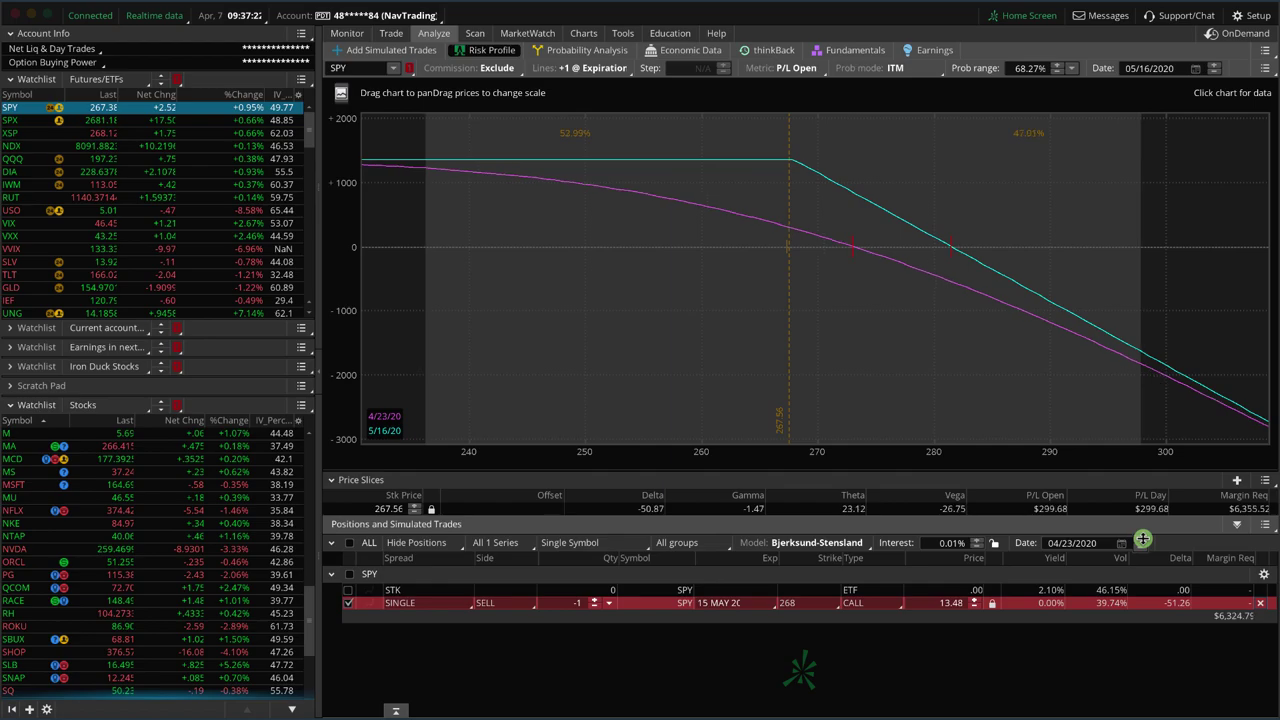
click(1142, 539)
click(1142, 539)
click(1142, 539)
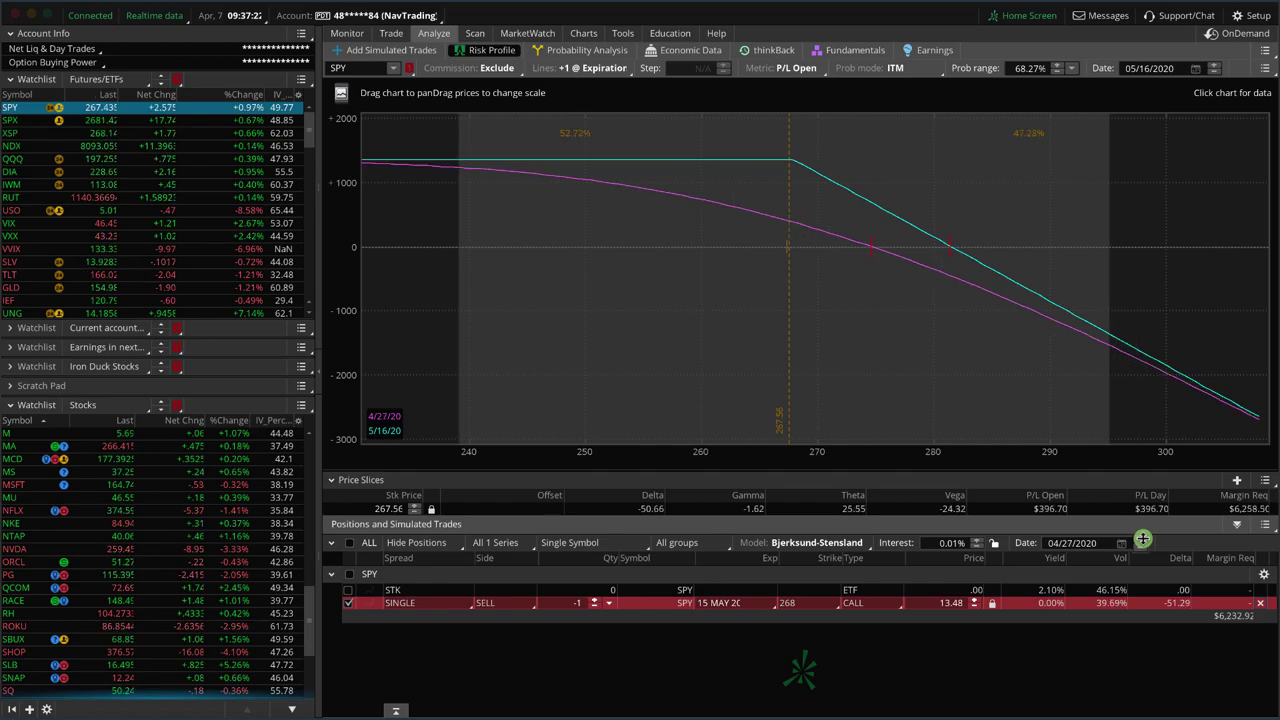
click(1142, 539)
click(1142, 539)
click(1142, 539)
click(1142, 539)
click(1142, 539)
click(1142, 539)
click(1142, 539)
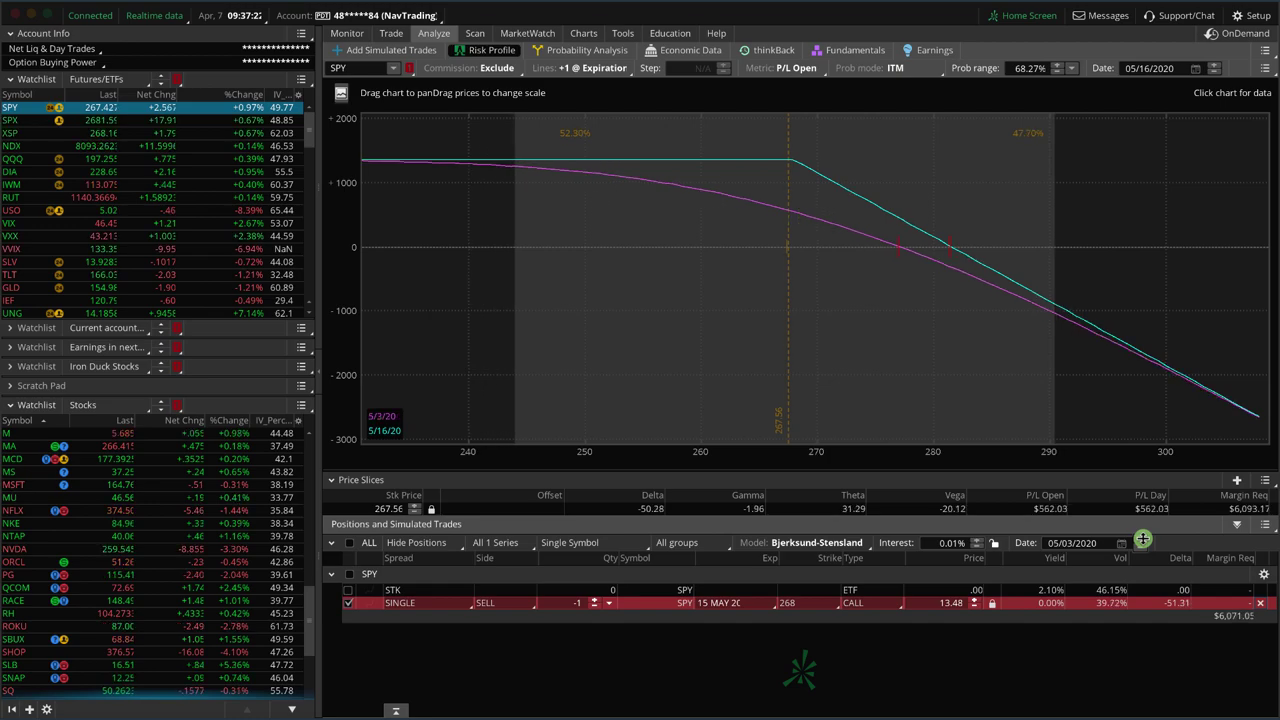
click(1142, 539)
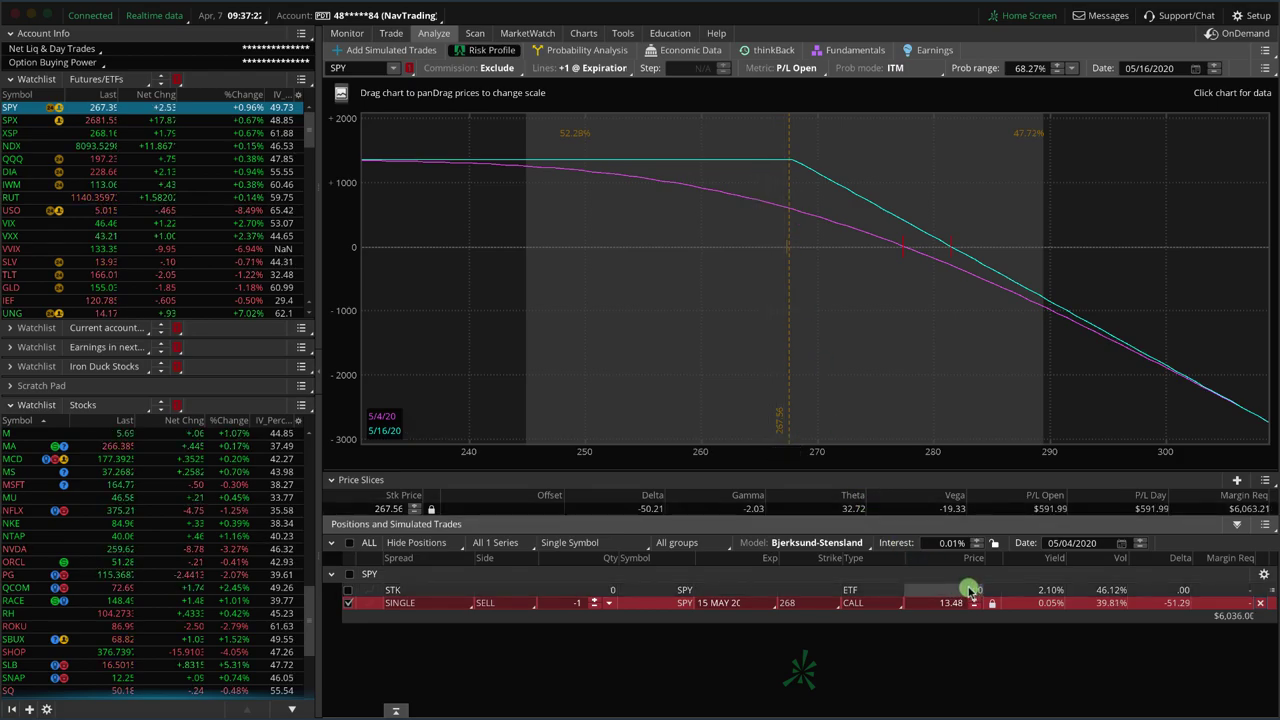
- Examine the short call's sale price and its profit at lower stock prices, and reset the evaluation date to today, 04/07/2020
mouse_move(925, 596)
mouse_down()
mouse_move(966, 629)
mouse_move(971, 588)
mouse_up()
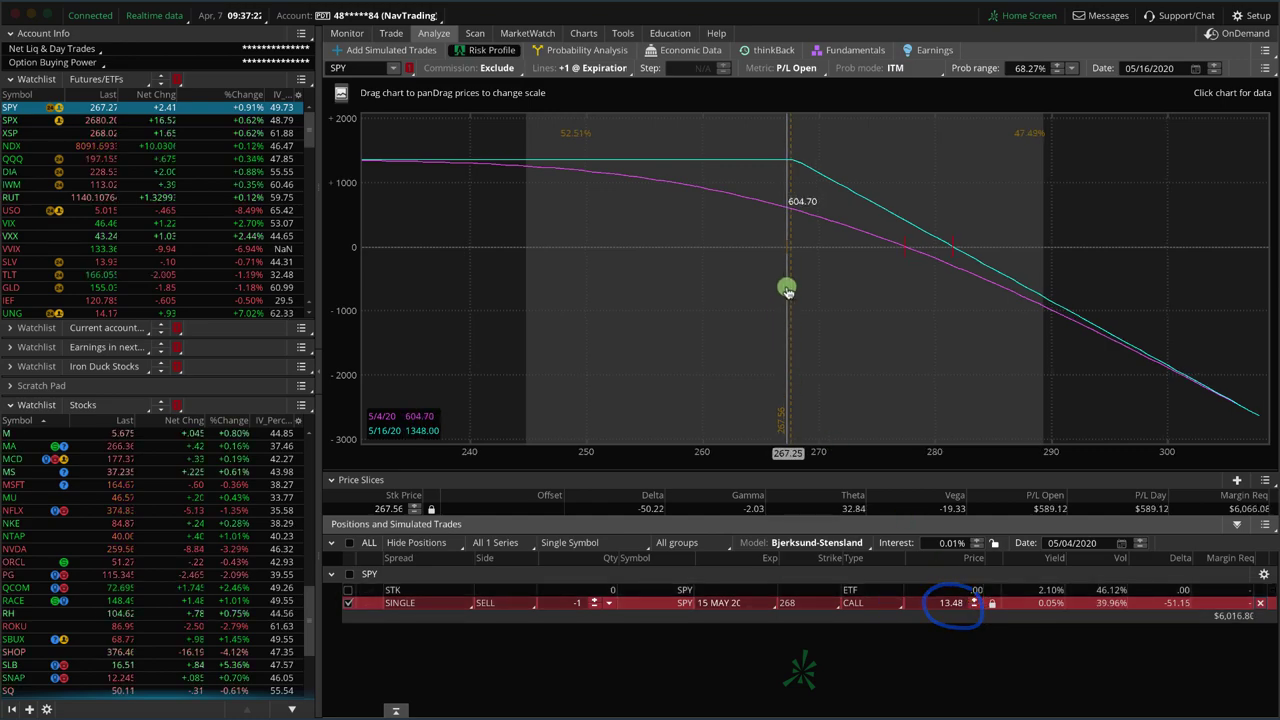
key(Escape)
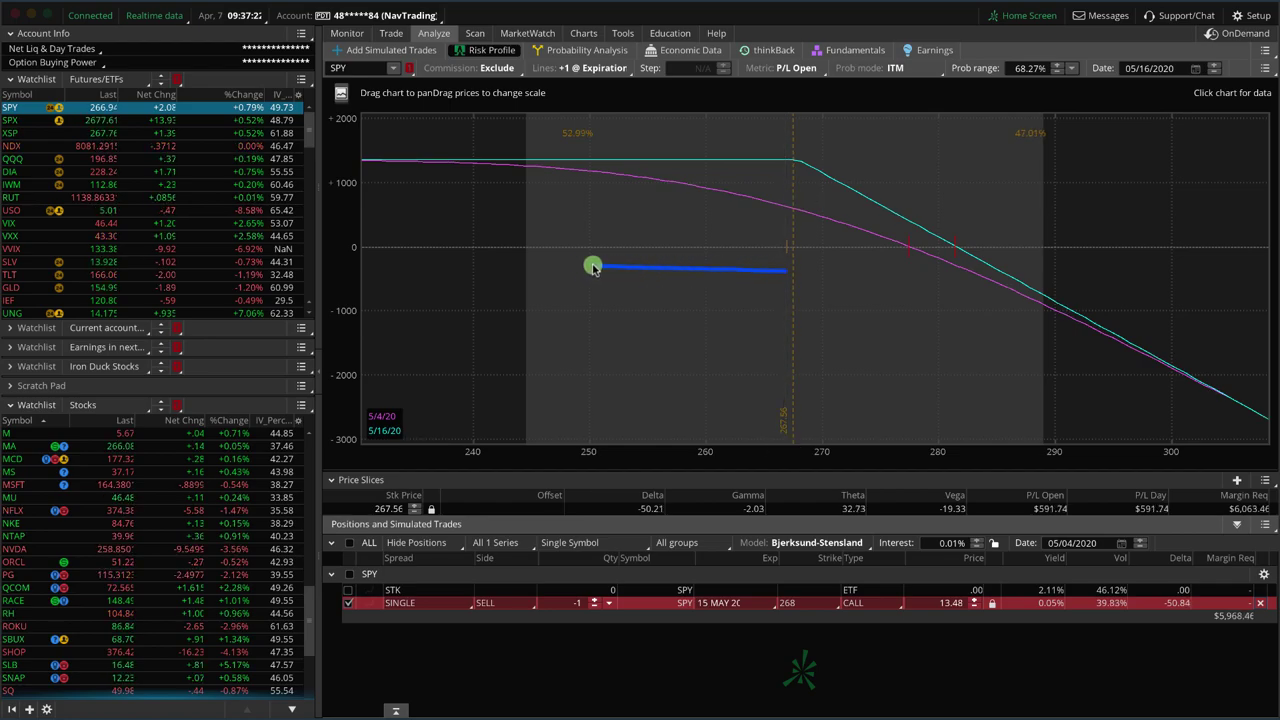
drag(550, 261, 571, 277)
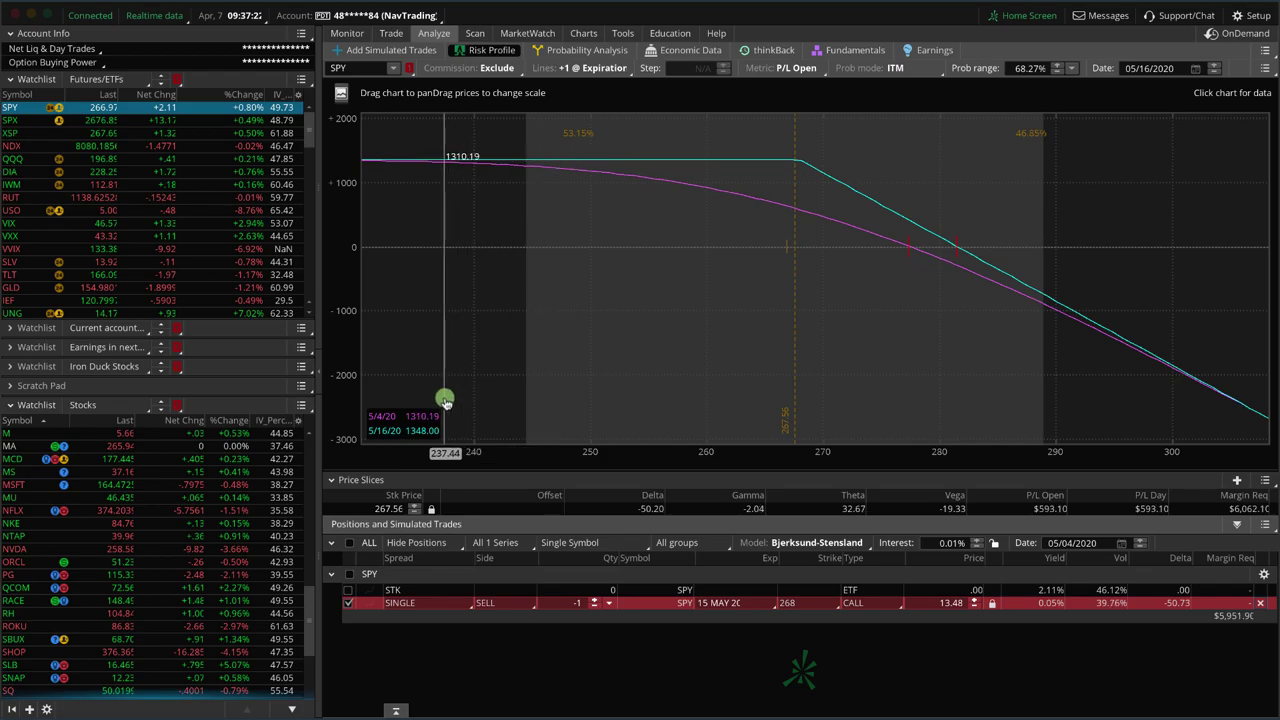
mouse_move(445, 397)
mouse_down()
mouse_move(407, 390)
mouse_move(414, 449)
mouse_move(455, 395)
mouse_up()
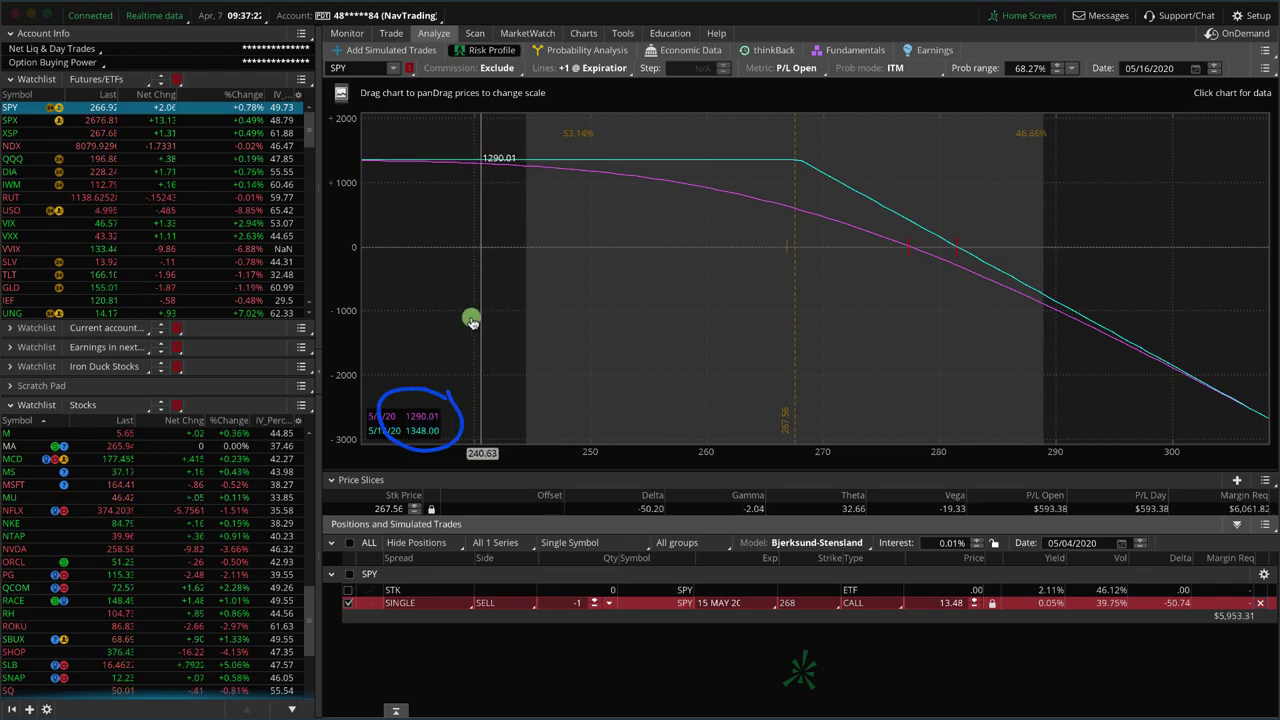
click(1122, 543)
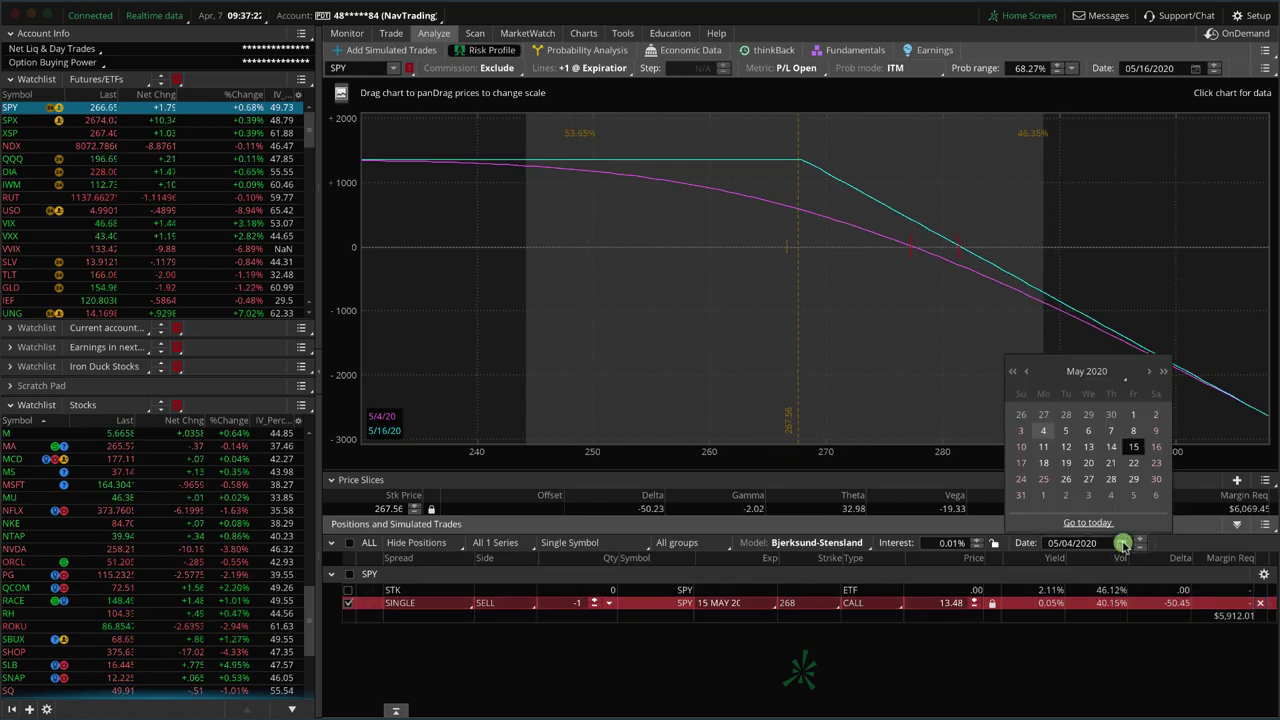
click(1096, 523)
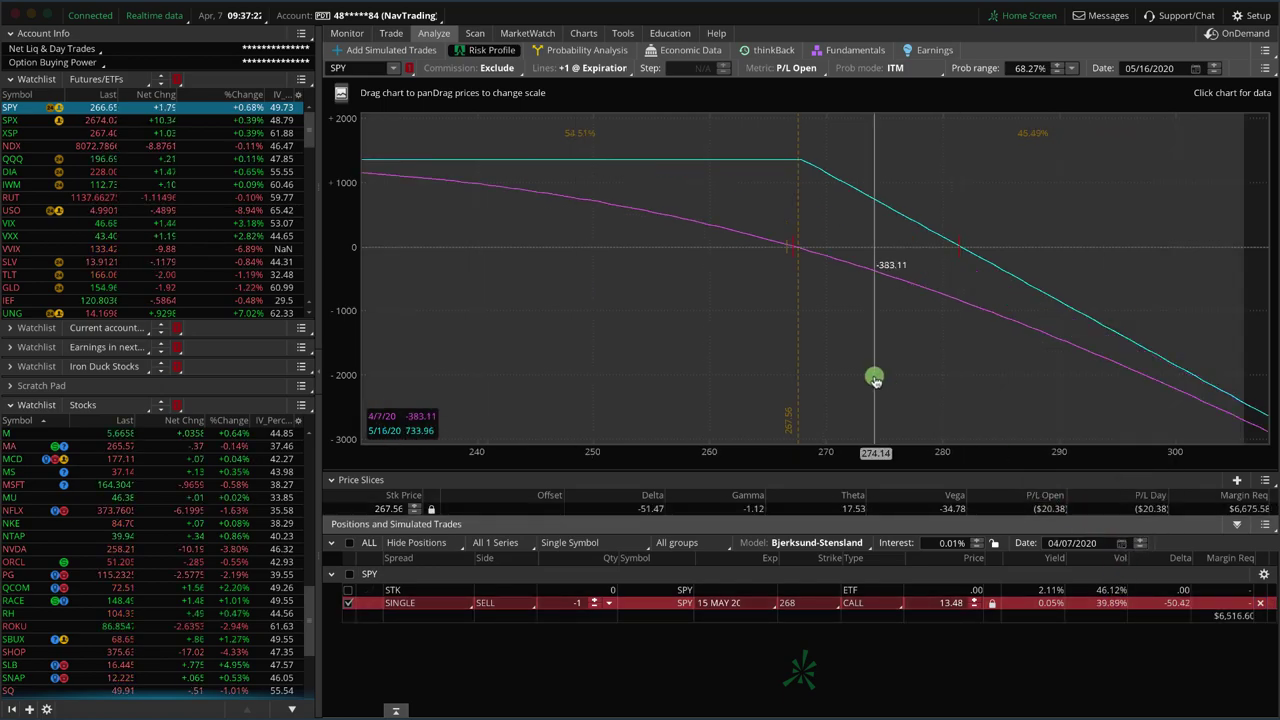
- Move the price slice to the short call's expiration breakeven at 281.46, and examine the probabilities, maximum profit and theta
click(960, 207)
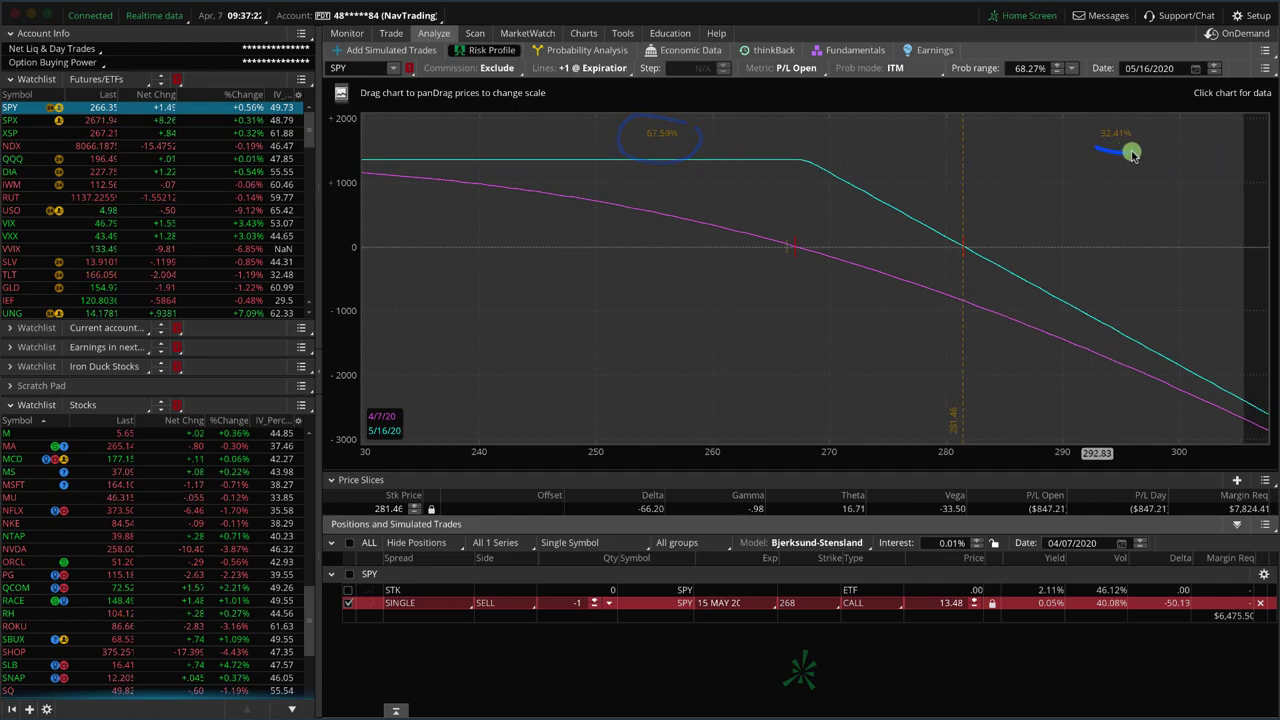
mouse_move(1140, 150)
mouse_down()
mouse_move(1096, 119)
mouse_move(1110, 152)
mouse_up()
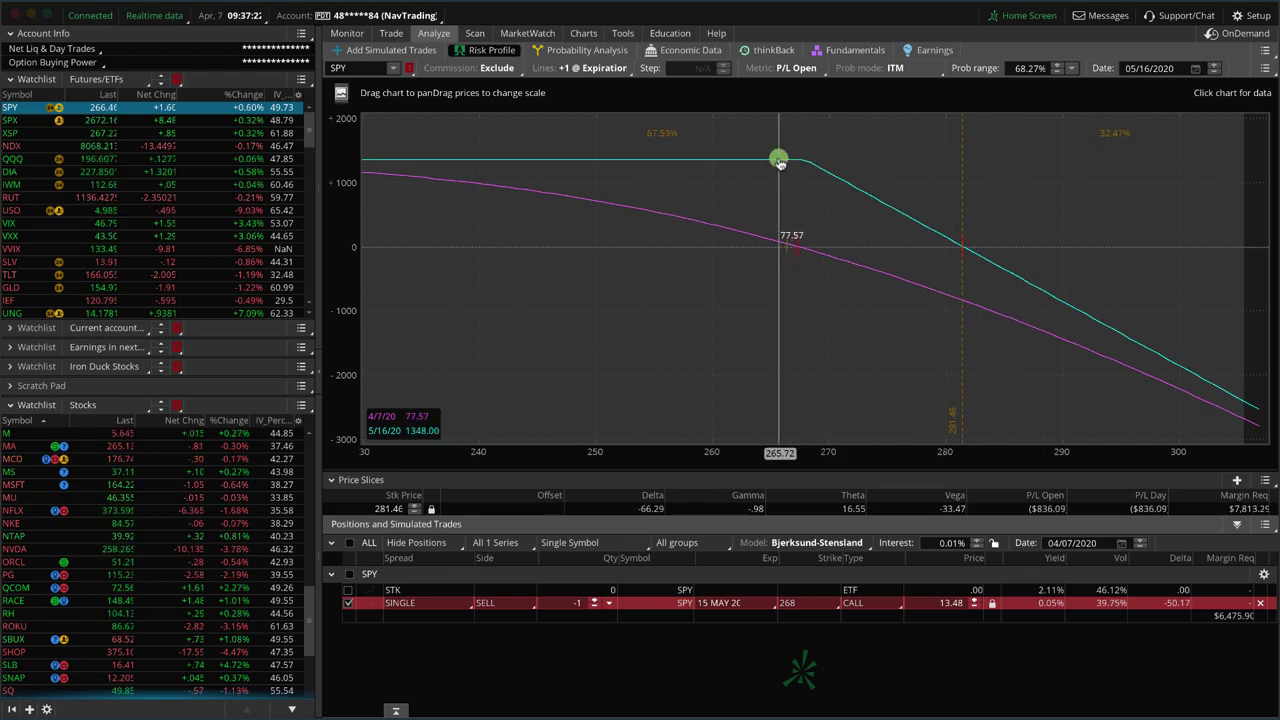
mouse_move(783, 161)
mouse_down()
mouse_move(543, 149)
mouse_move(722, 150)
mouse_up()
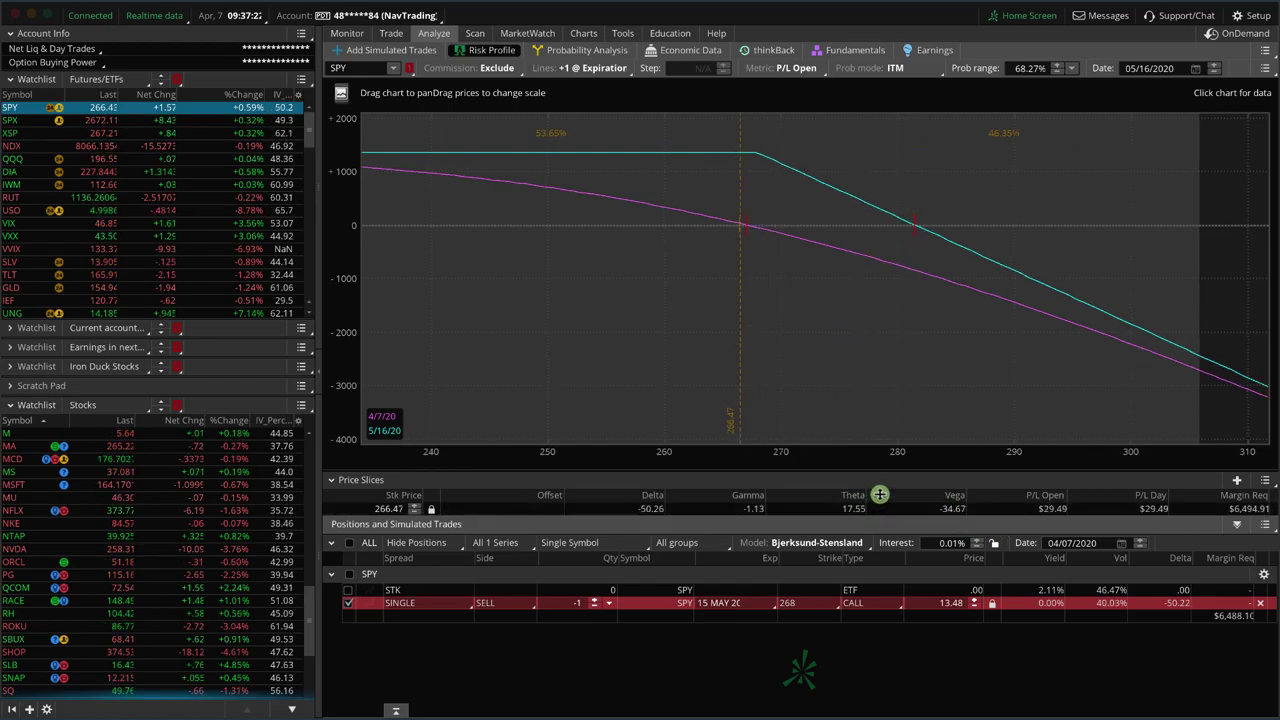
mouse_move(843, 478)
mouse_down()
mouse_move(846, 516)
mouse_move(876, 488)
mouse_move(868, 518)
mouse_up()
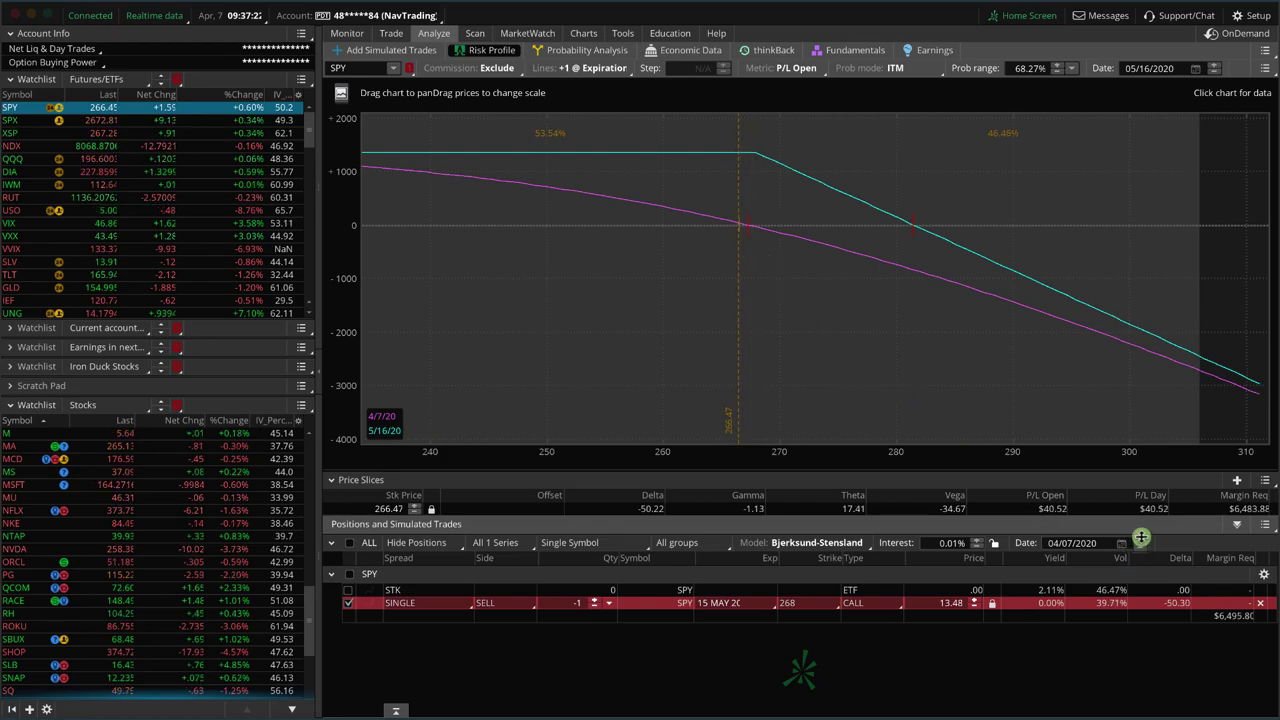
- Advance the short call's evaluation date to 04/26/2020 to see the time decay, and reset it to today, 04/07/2020
scroll(1141, 537, up, 5)
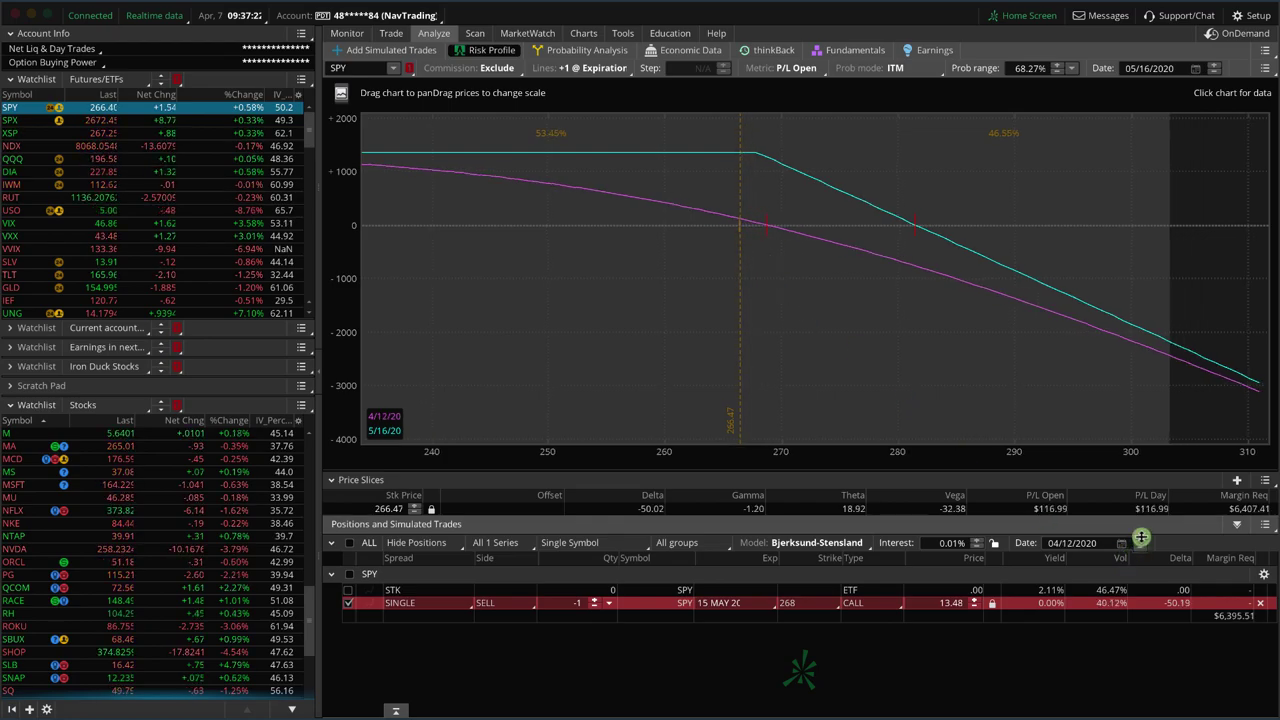
scroll(1141, 537, up, 4)
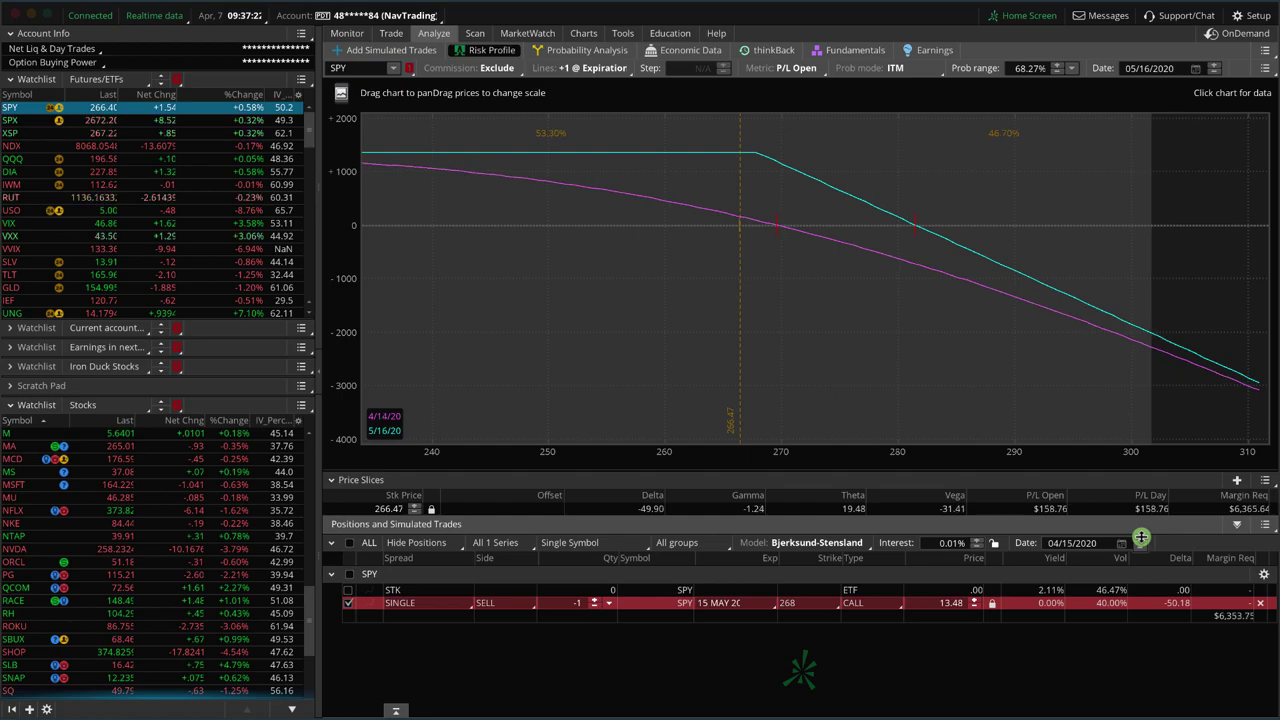
scroll(1141, 537, up, 3)
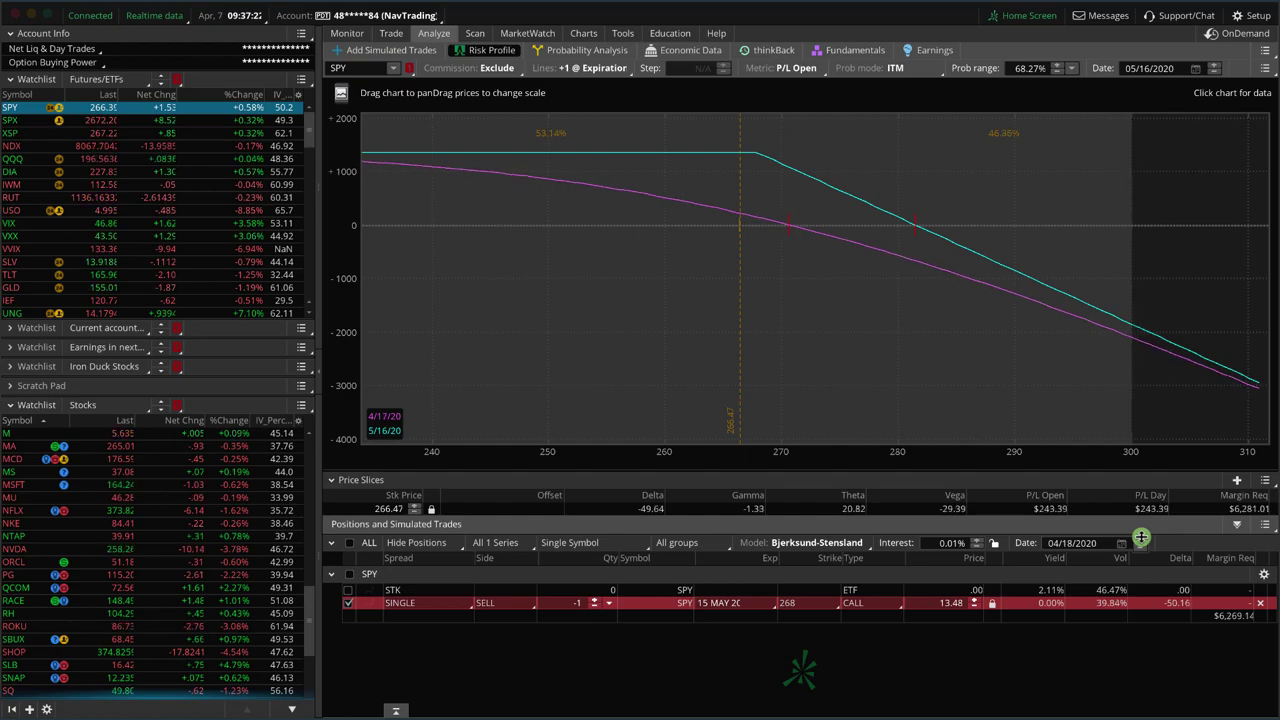
scroll(1141, 537, up, 4)
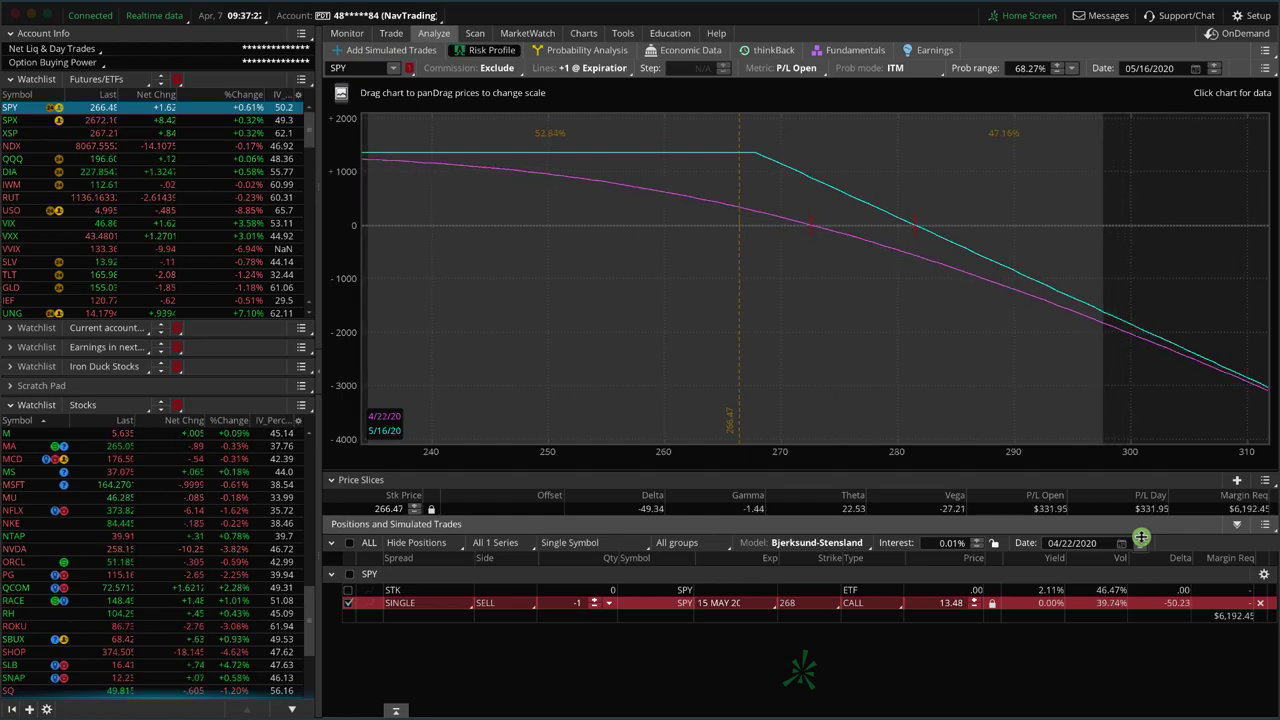
scroll(1141, 537, up, 3)
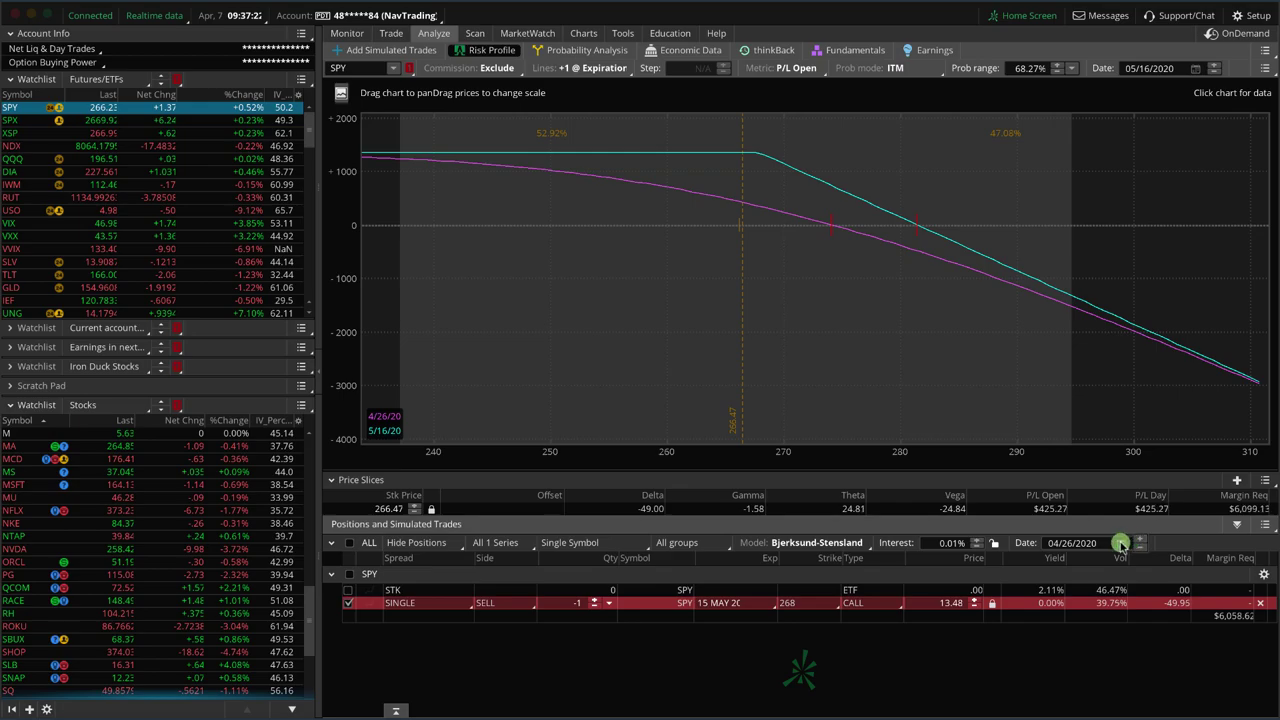
click(1121, 543)
click(1100, 700)
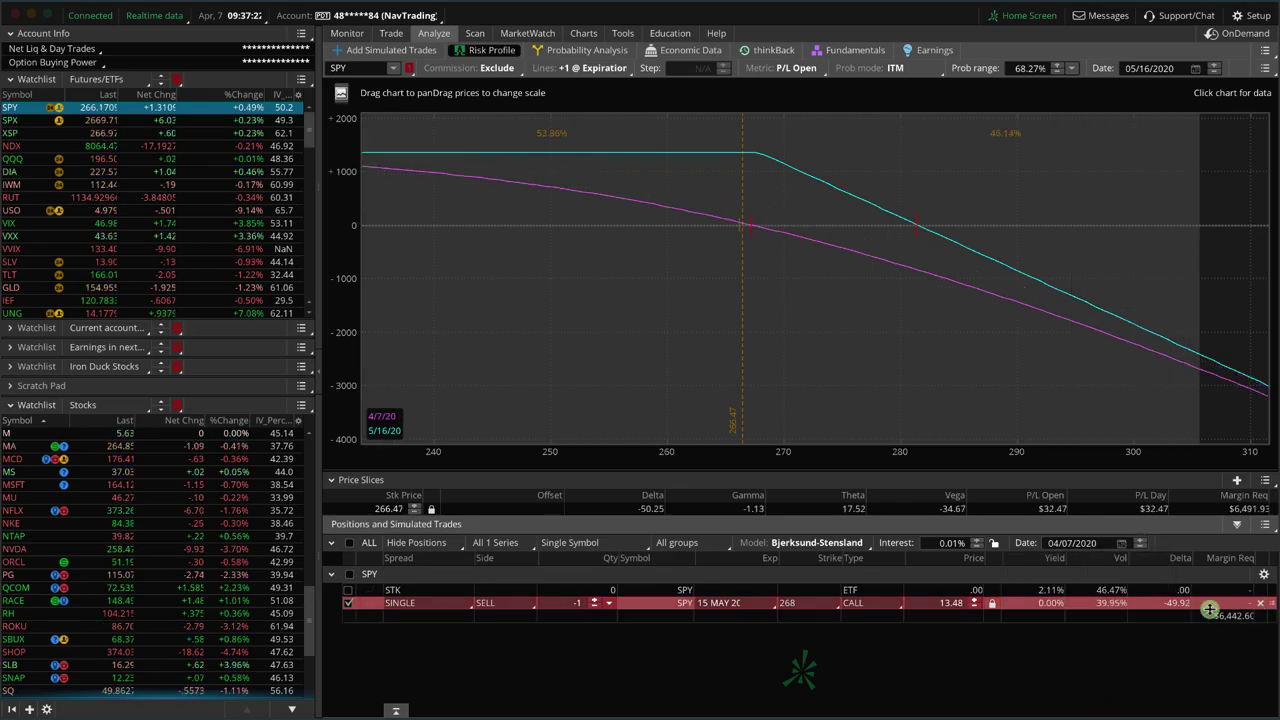
- Delete the simulated short call and analyze buying one 15 MAY 20 268 SPY put on the risk profile
click(1259, 603)
click(391, 33)
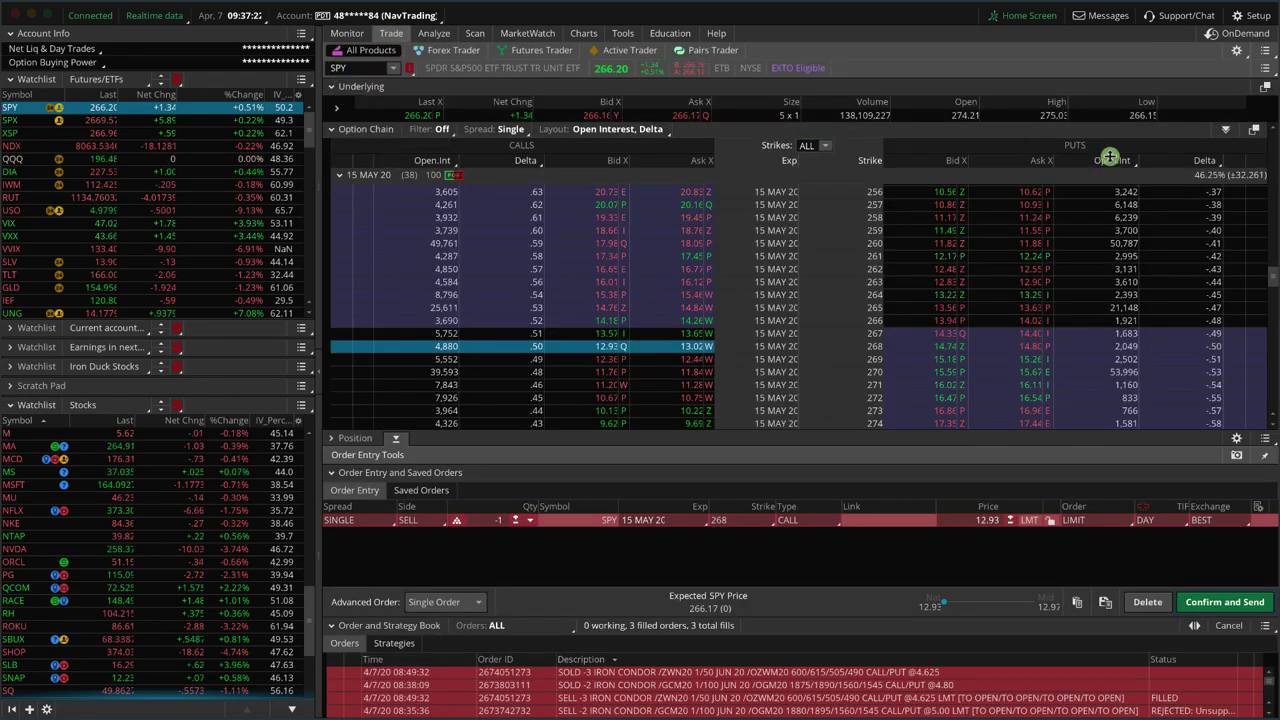
mouse_move(1116, 145)
mouse_down()
mouse_move(1057, 124)
mouse_move(1123, 143)
mouse_up()
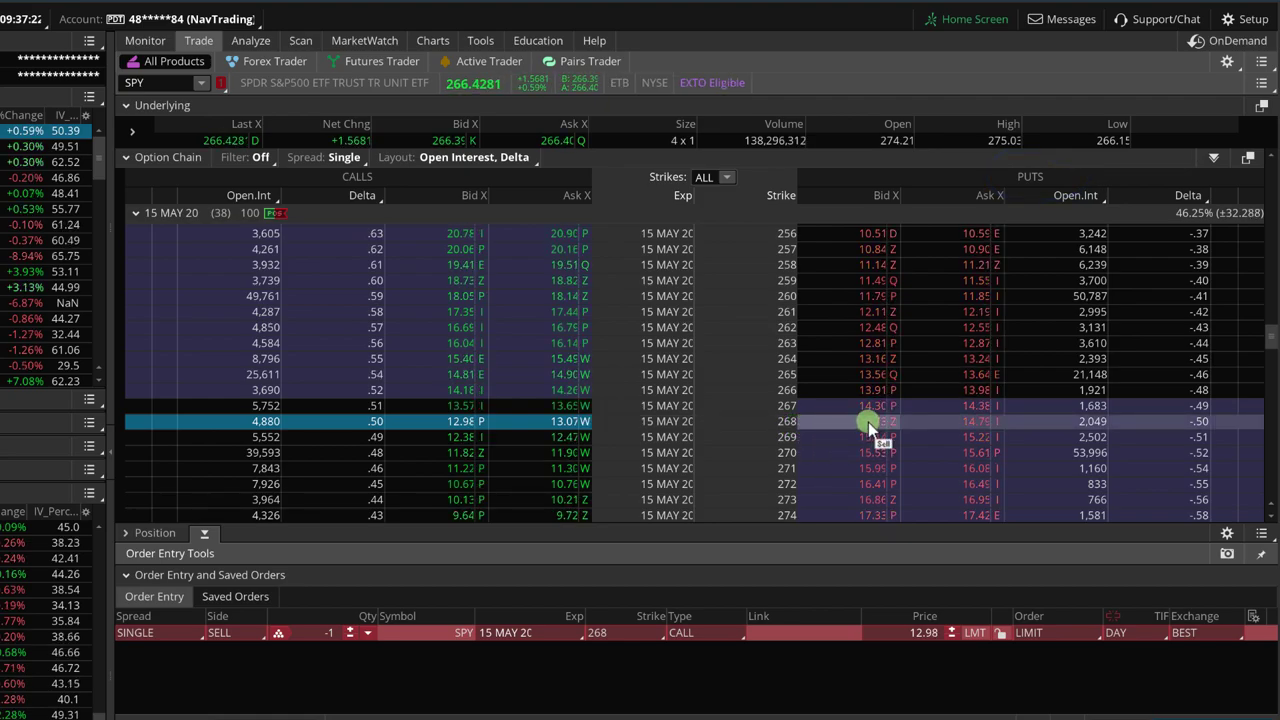
click(972, 419)
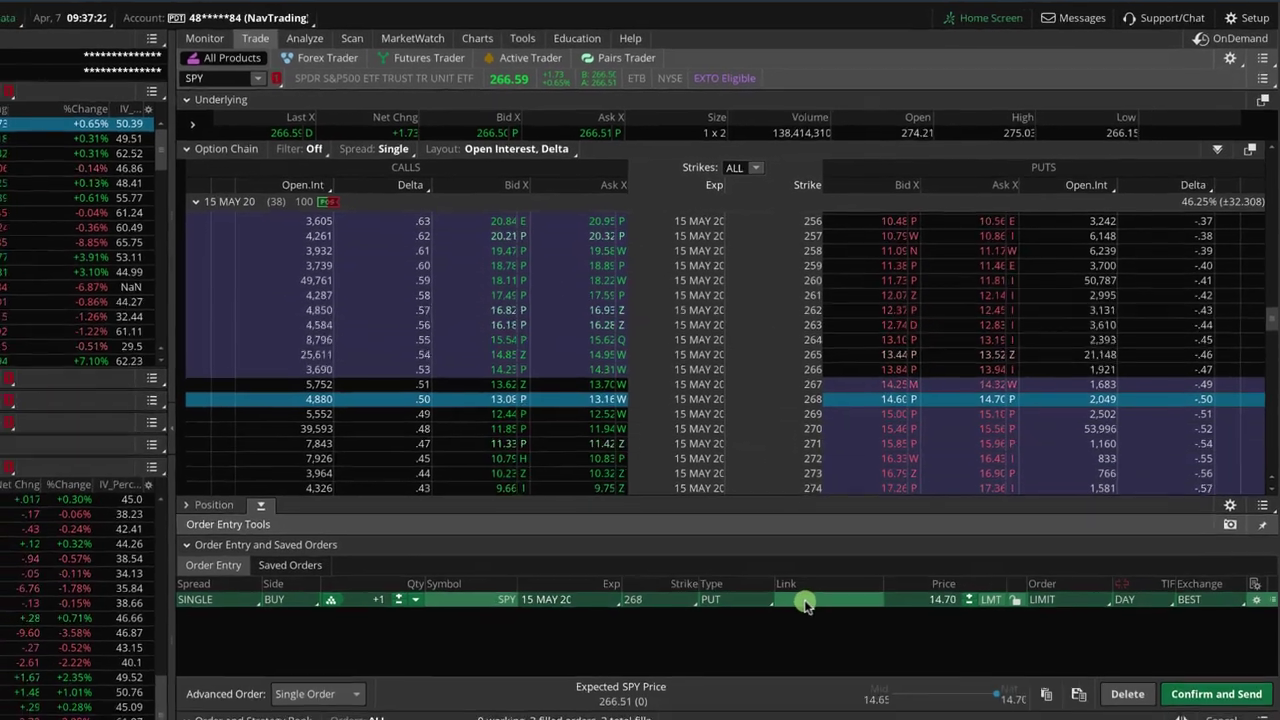
right_click(808, 601)
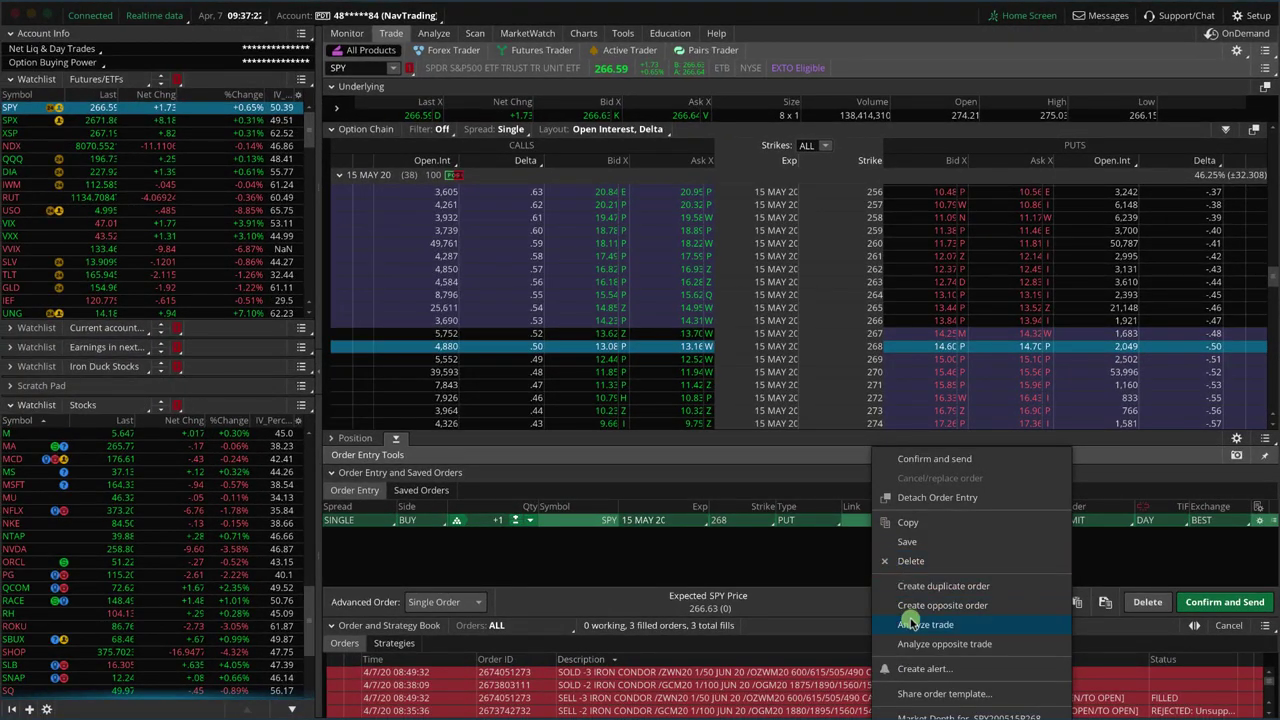
click(908, 623)
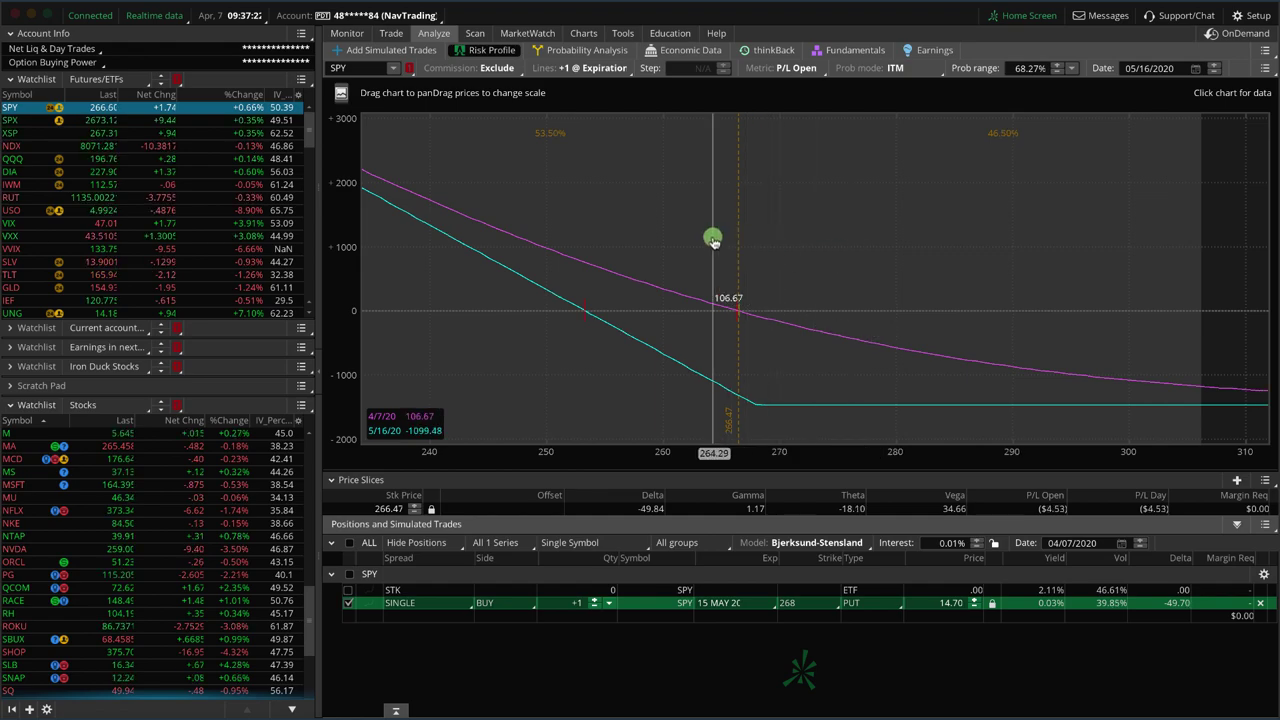
- Examine the long put's profit at falling stock prices and its theta, and advance the evaluation date day by day to 04/24/2020
drag(710, 234, 570, 172)
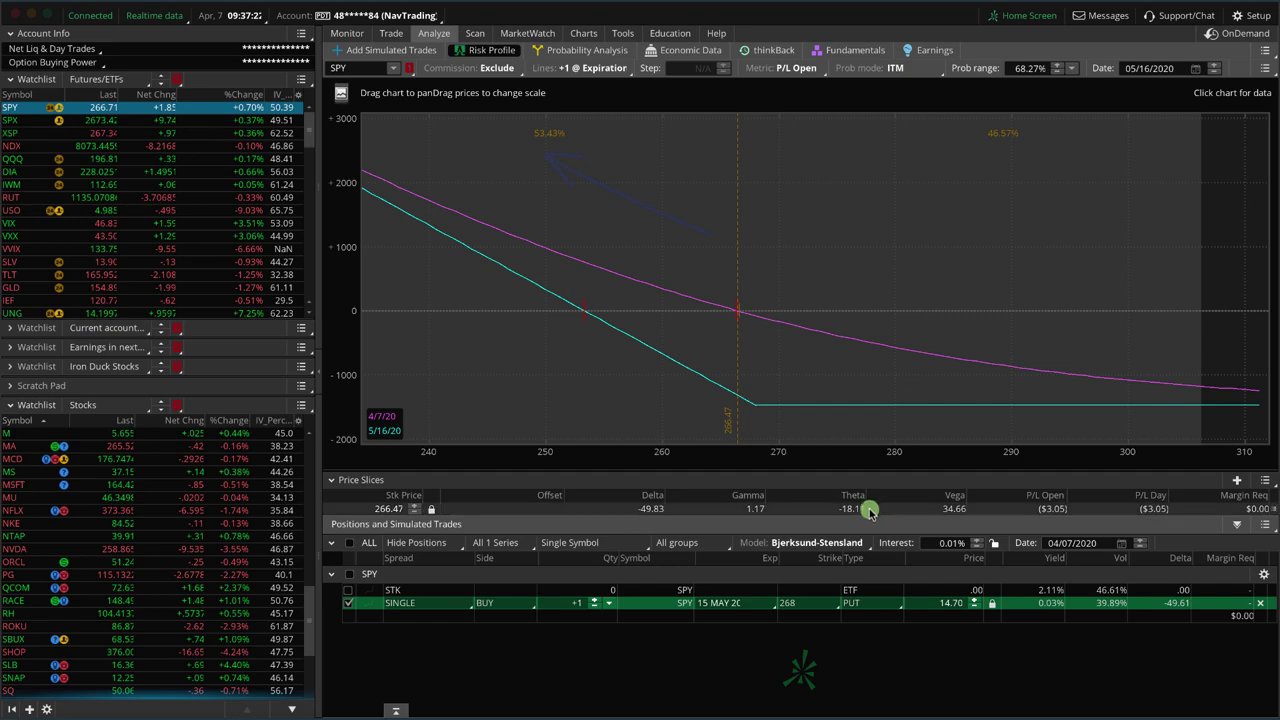
mouse_move(830, 481)
mouse_down()
mouse_move(852, 528)
mouse_move(871, 497)
mouse_up()
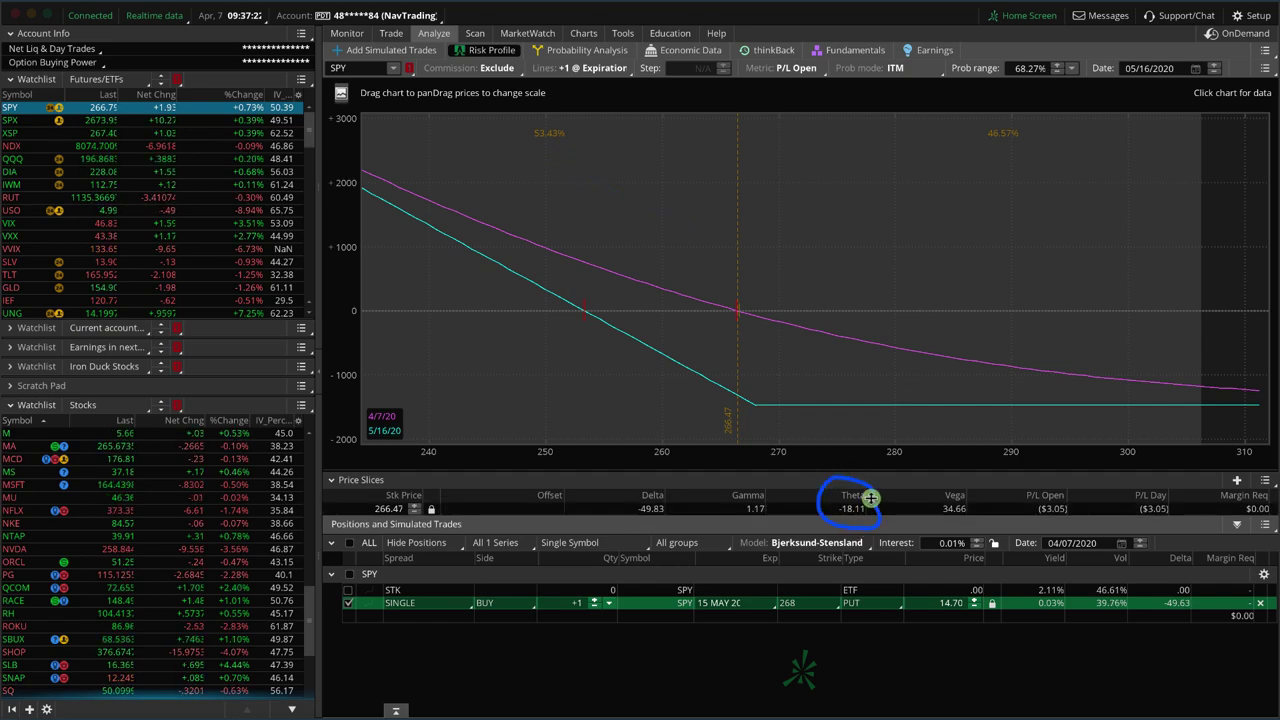
click(1139, 539)
click(1139, 539)
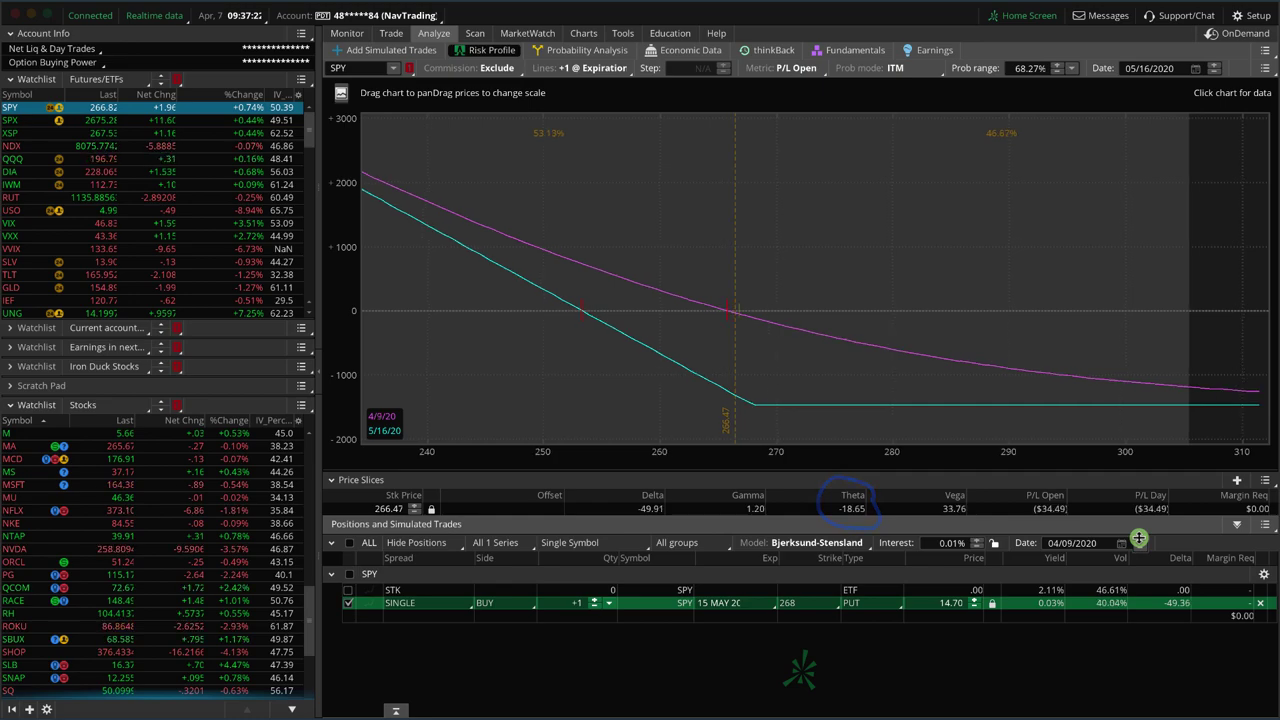
click(1139, 539)
click(1139, 539)
click(1139, 539)
click(1139, 539)
click(1139, 539)
click(1139, 539)
click(1139, 539)
click(1139, 539)
click(1139, 539)
click(1139, 539)
click(1139, 539)
click(1139, 539)
click(1139, 539)
click(1139, 539)
click(1139, 539)
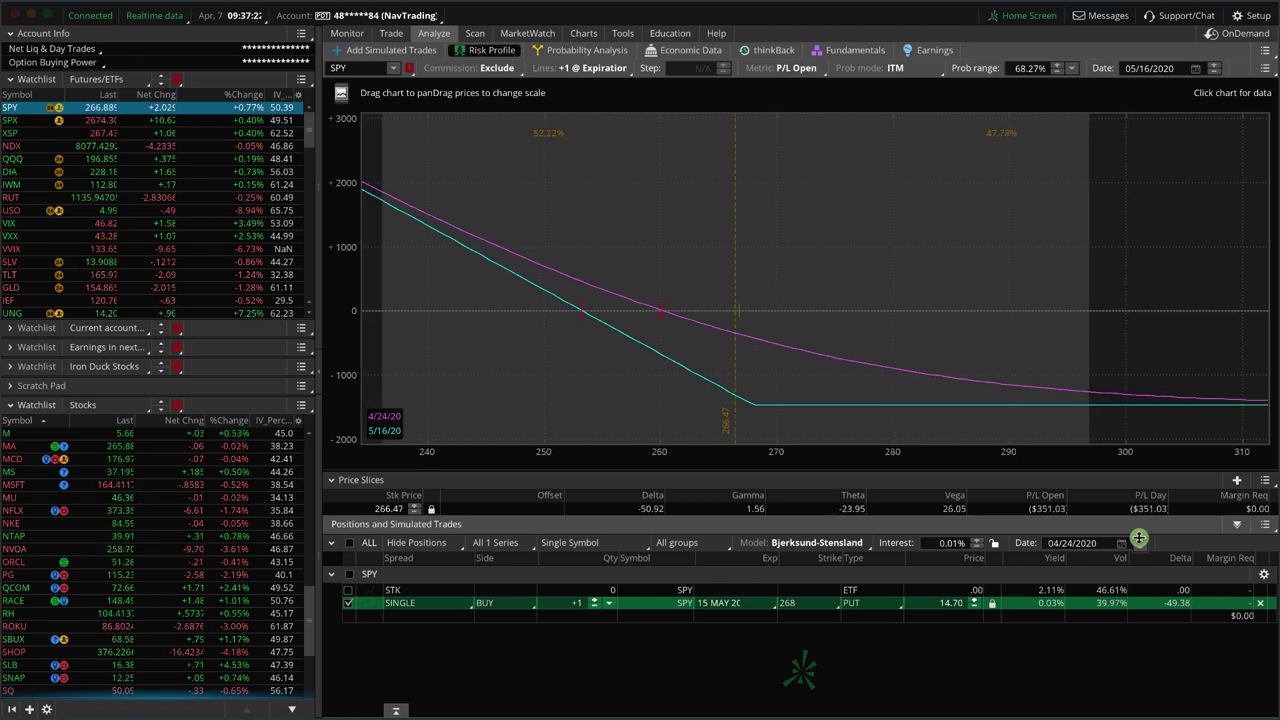
- Advance the long put's evaluation date to 05/04/2020 to examine the time decay, and reset it to today, 04/07/2020
click(1139, 539)
click(1139, 539)
click(1139, 539)
click(1139, 539)
click(1139, 539)
click(1139, 539)
click(1139, 539)
click(1139, 539)
click(1139, 539)
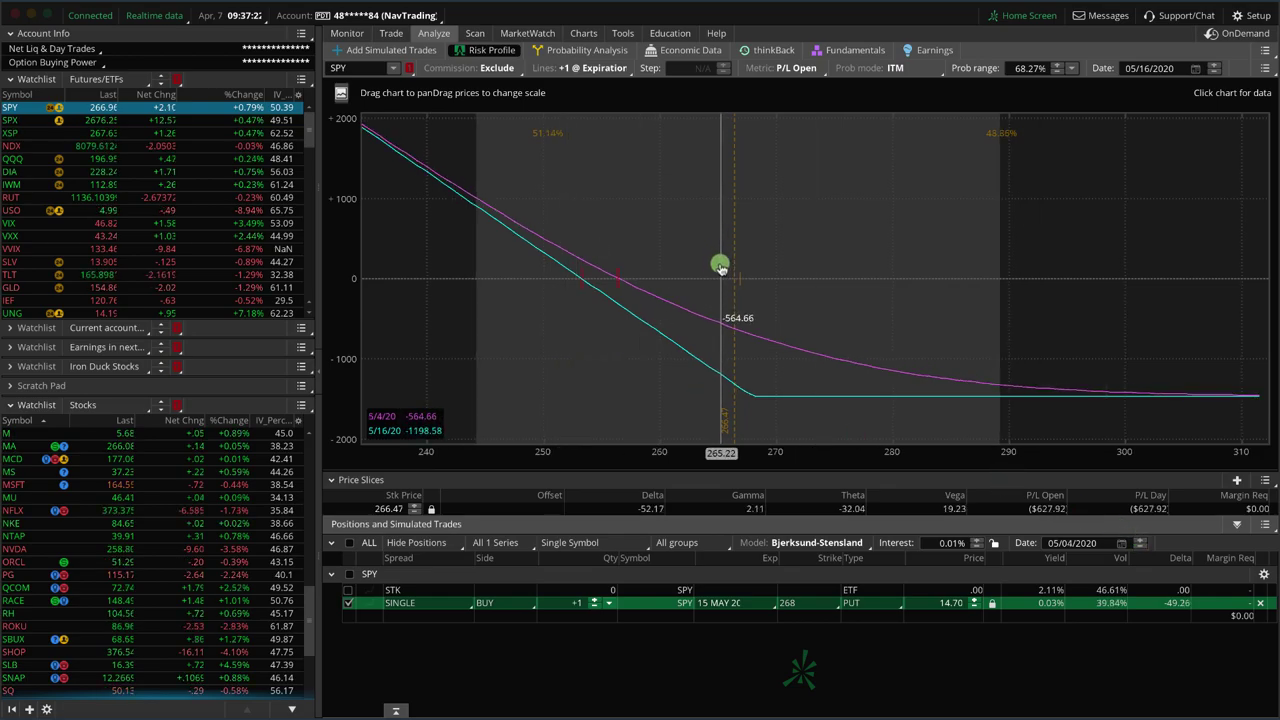
drag(640, 250, 548, 190)
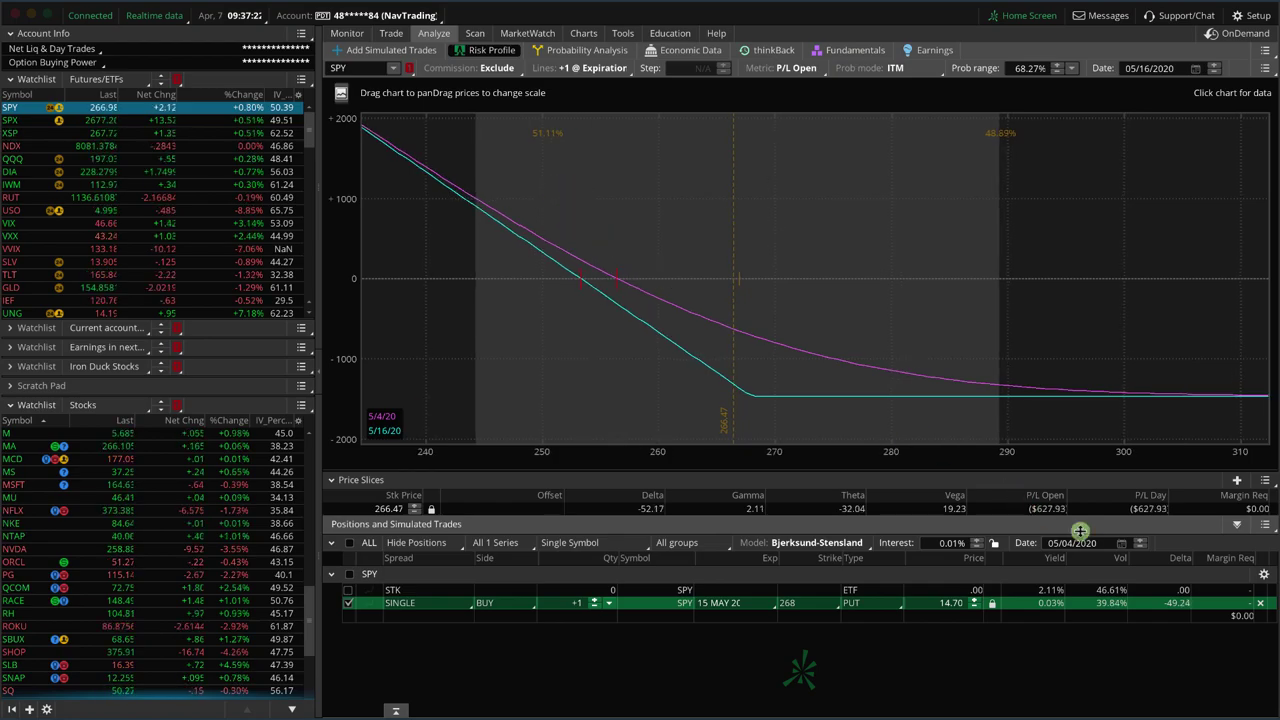
click(1139, 543)
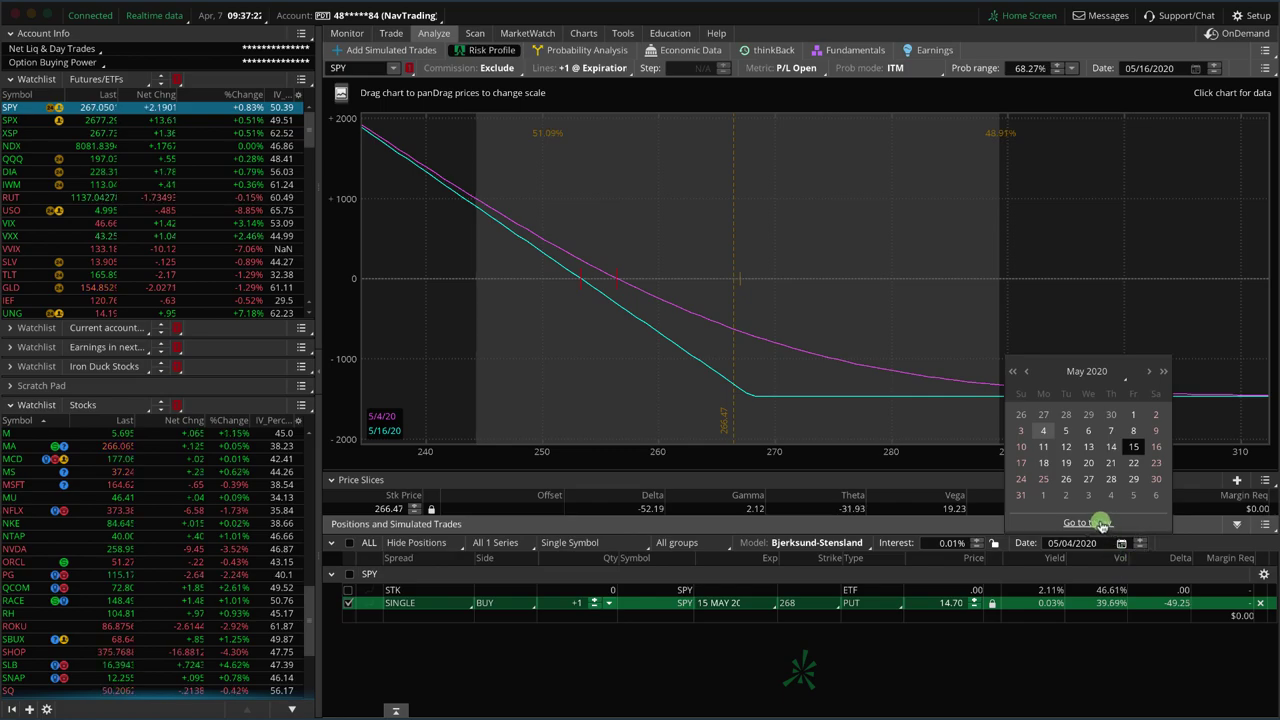
click(1100, 528)
- Move the price slice to the long put's expiration breakeven at 253.29, and examine the probabilities on both sides of it
drag(730, 298, 576, 277)
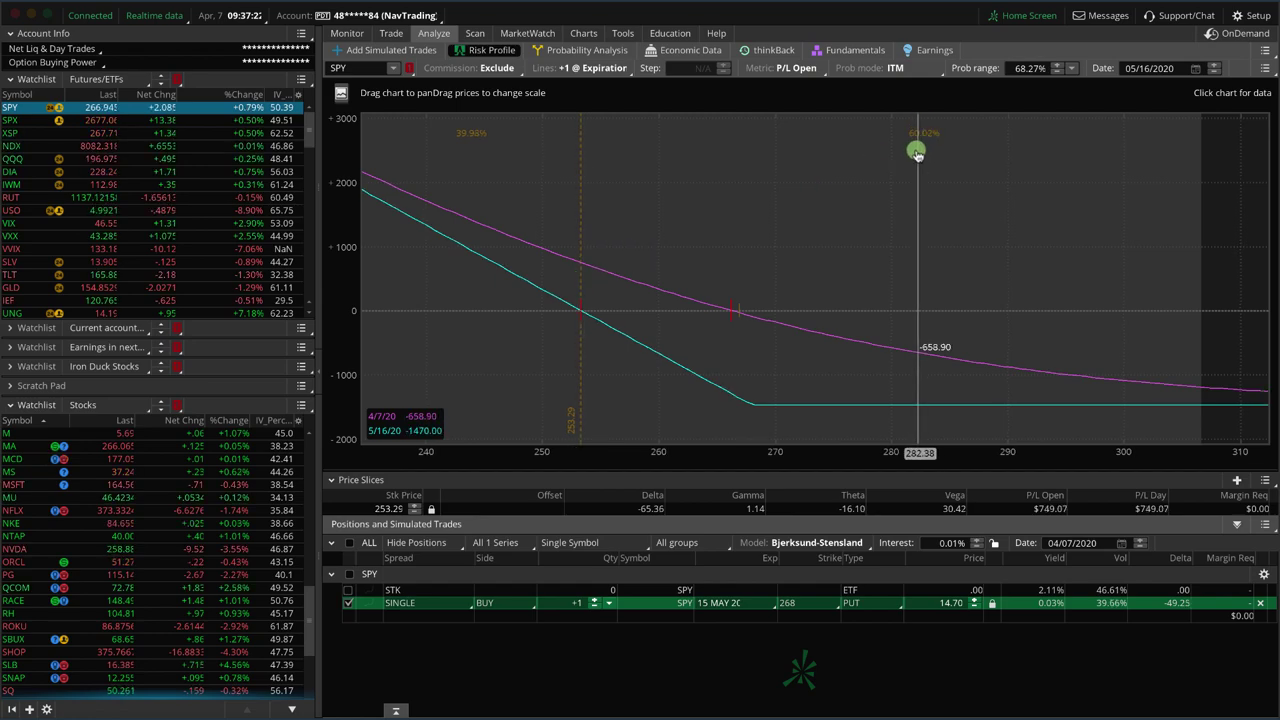
mouse_move(895, 140)
mouse_down()
mouse_move(960, 152)
mouse_move(893, 136)
mouse_up()
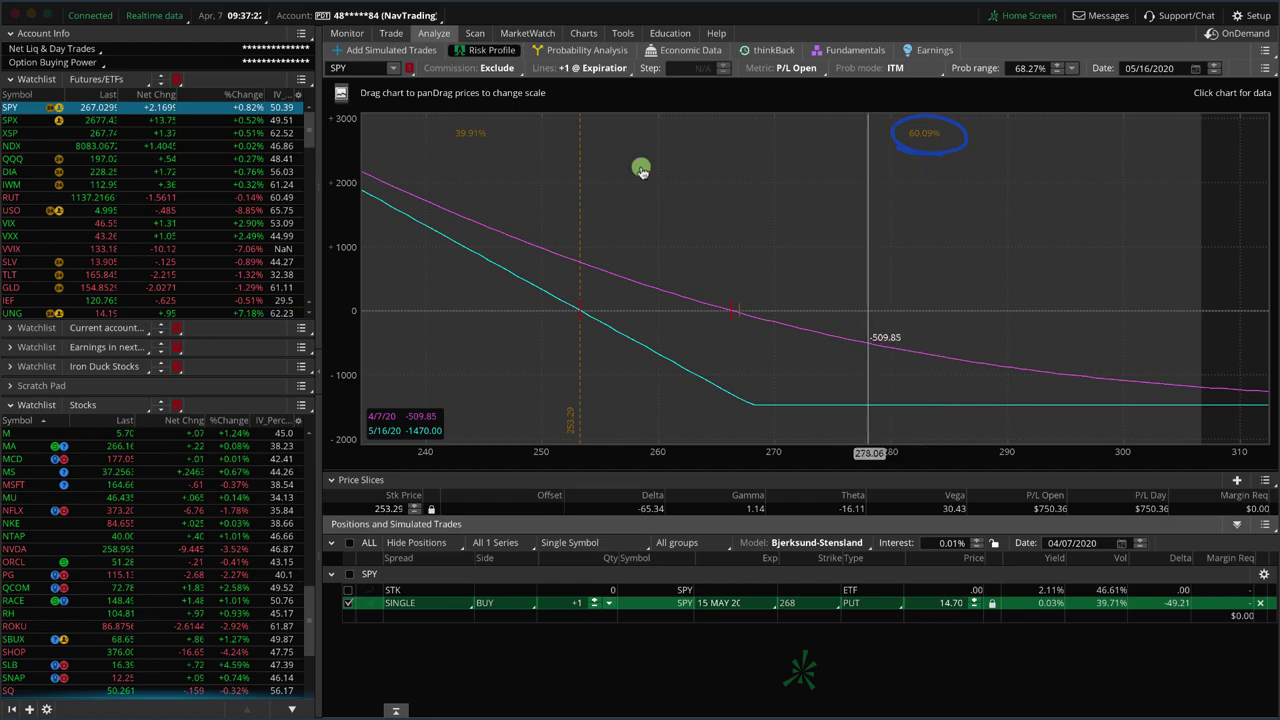
drag(444, 146, 457, 117)
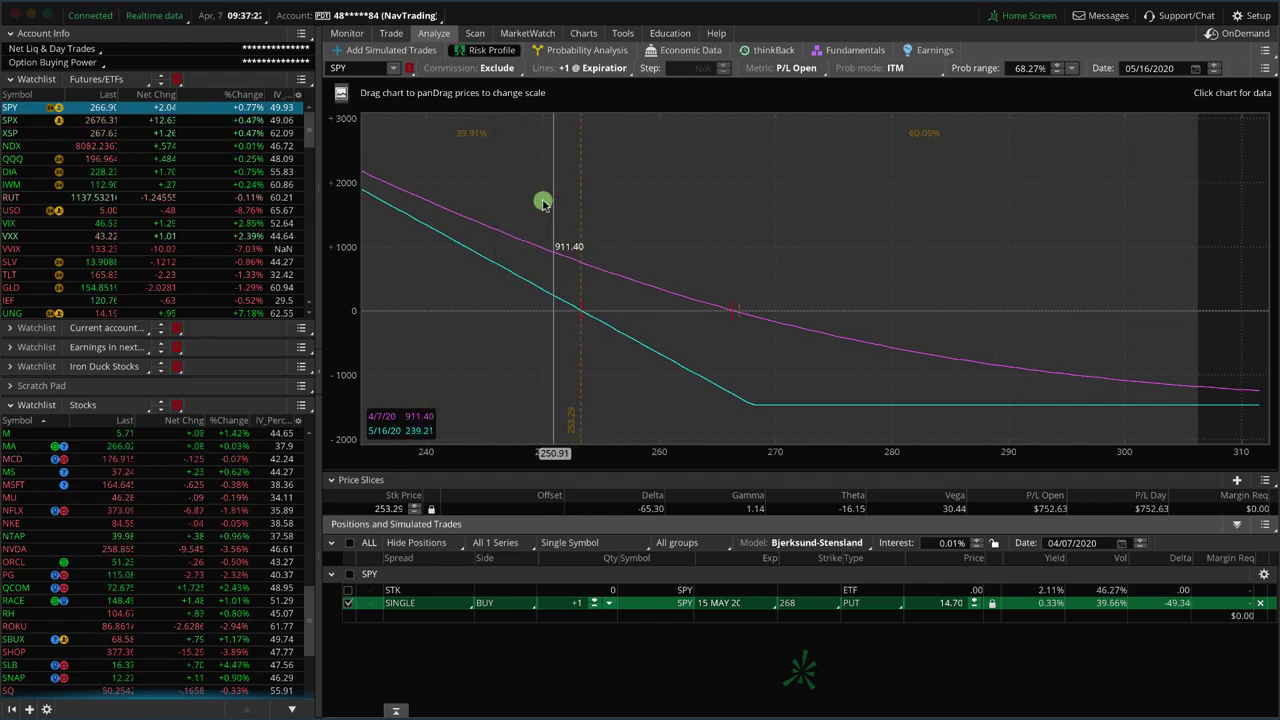
drag(543, 200, 455, 173)
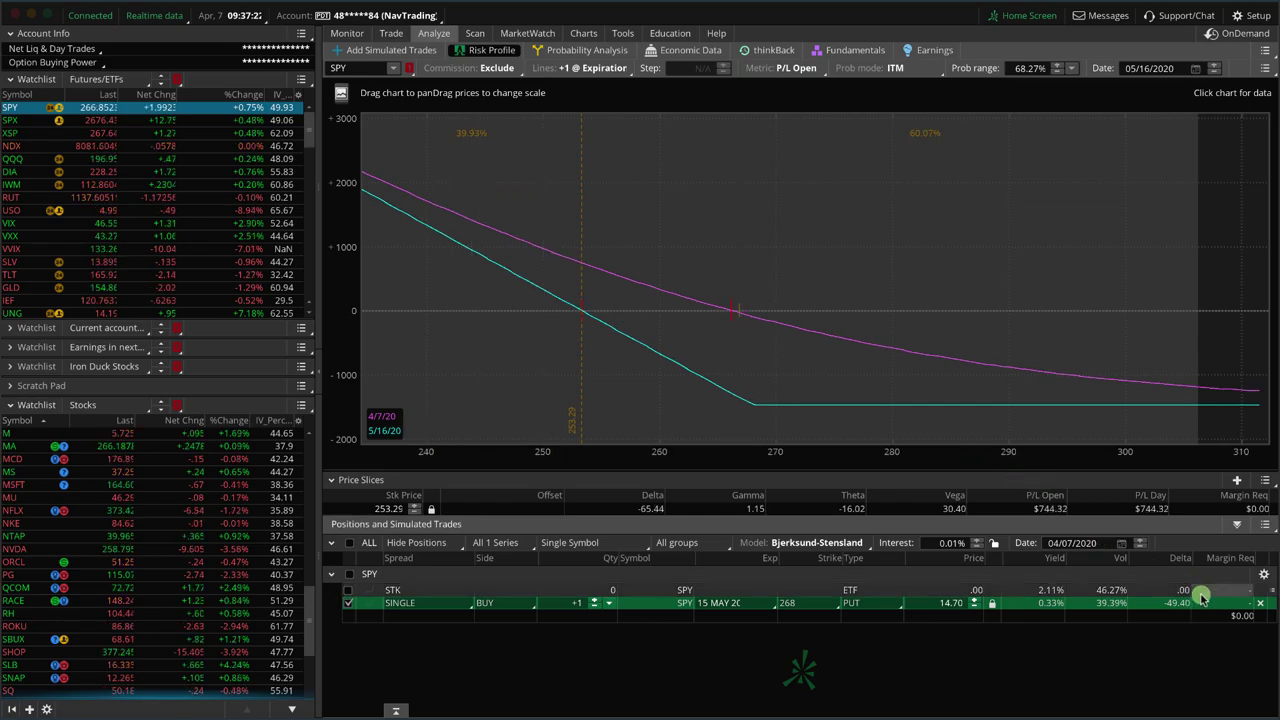
- Delete the simulated long put and analyze selling one 15 MAY 20 268 SPY put on the risk profile
click(1263, 608)
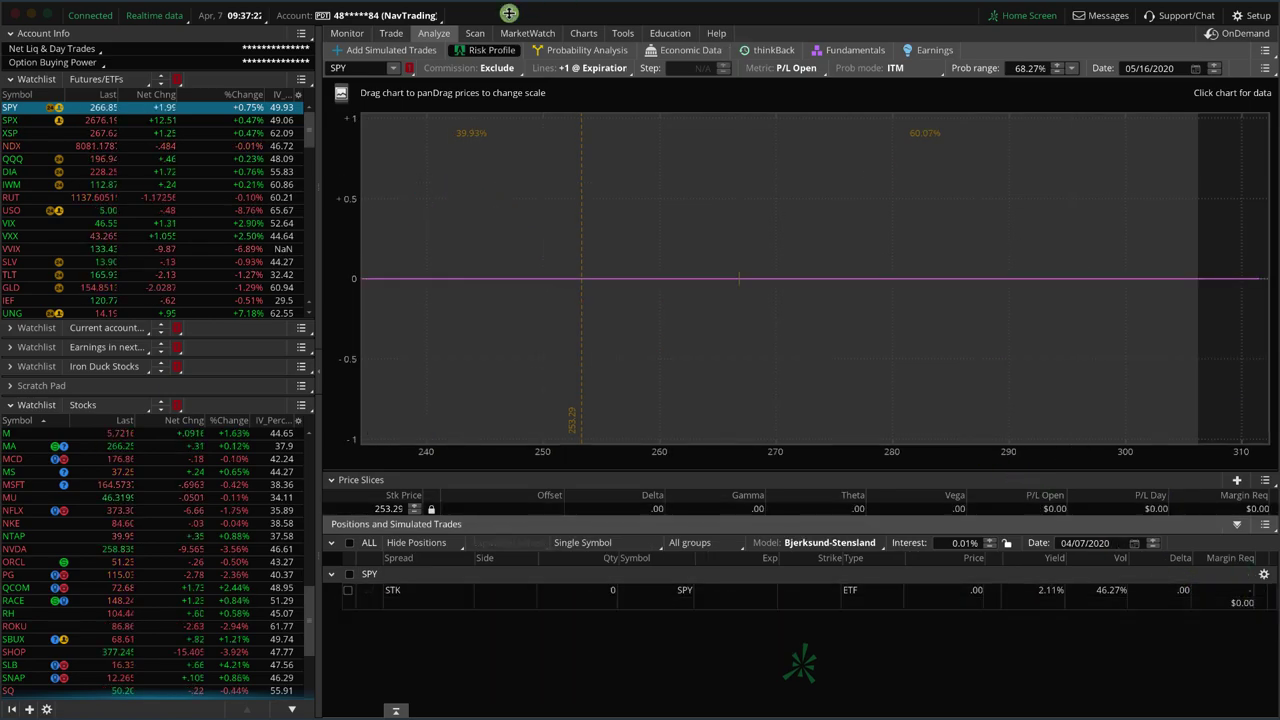
click(392, 33)
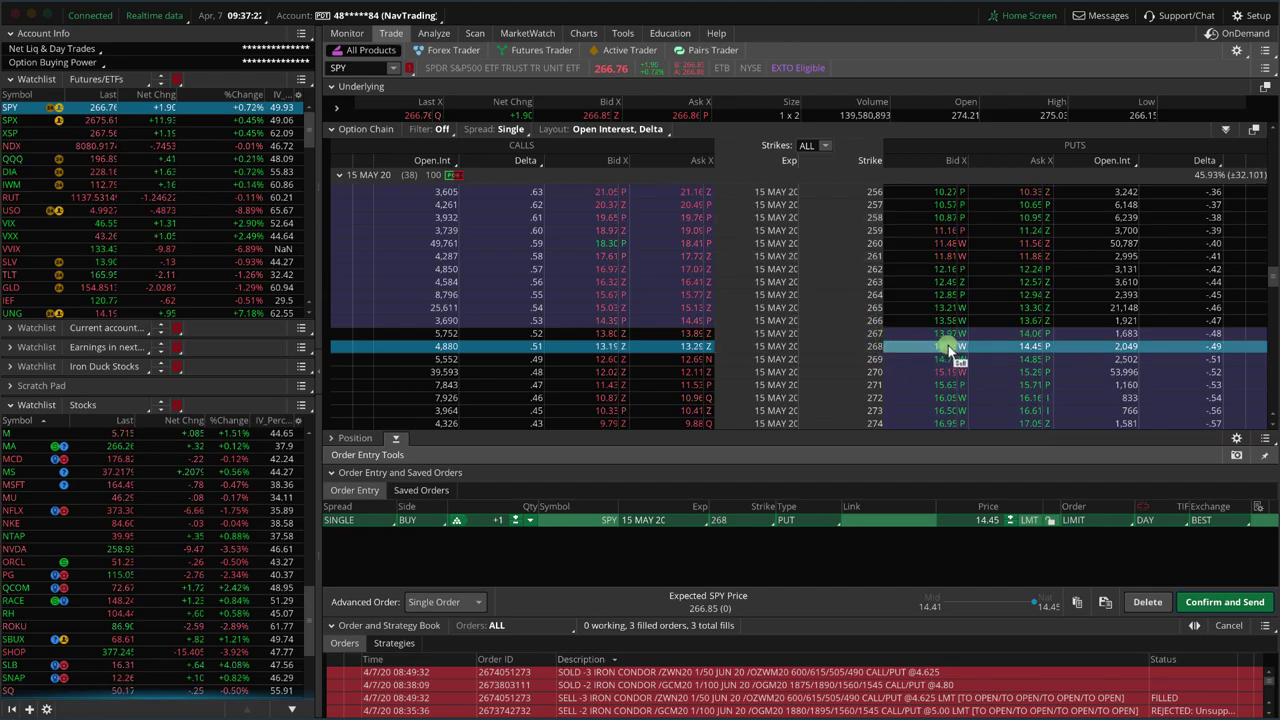
right_click(874, 522)
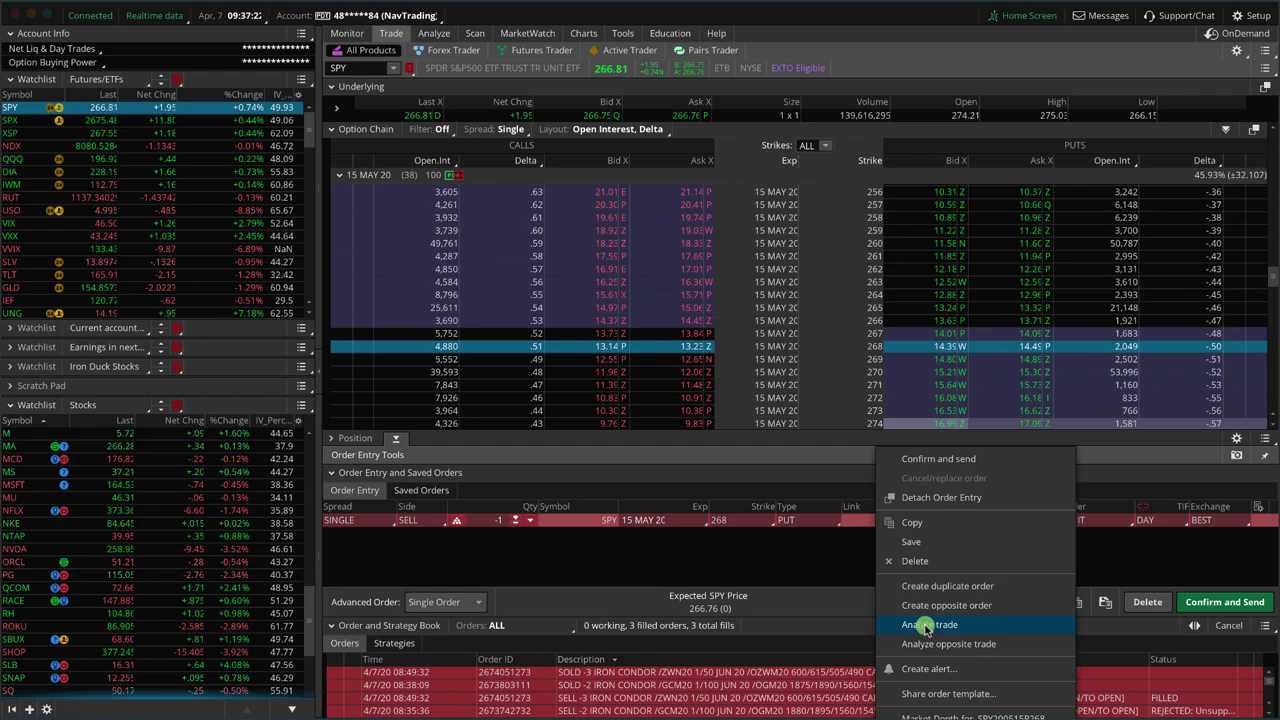
click(925, 626)
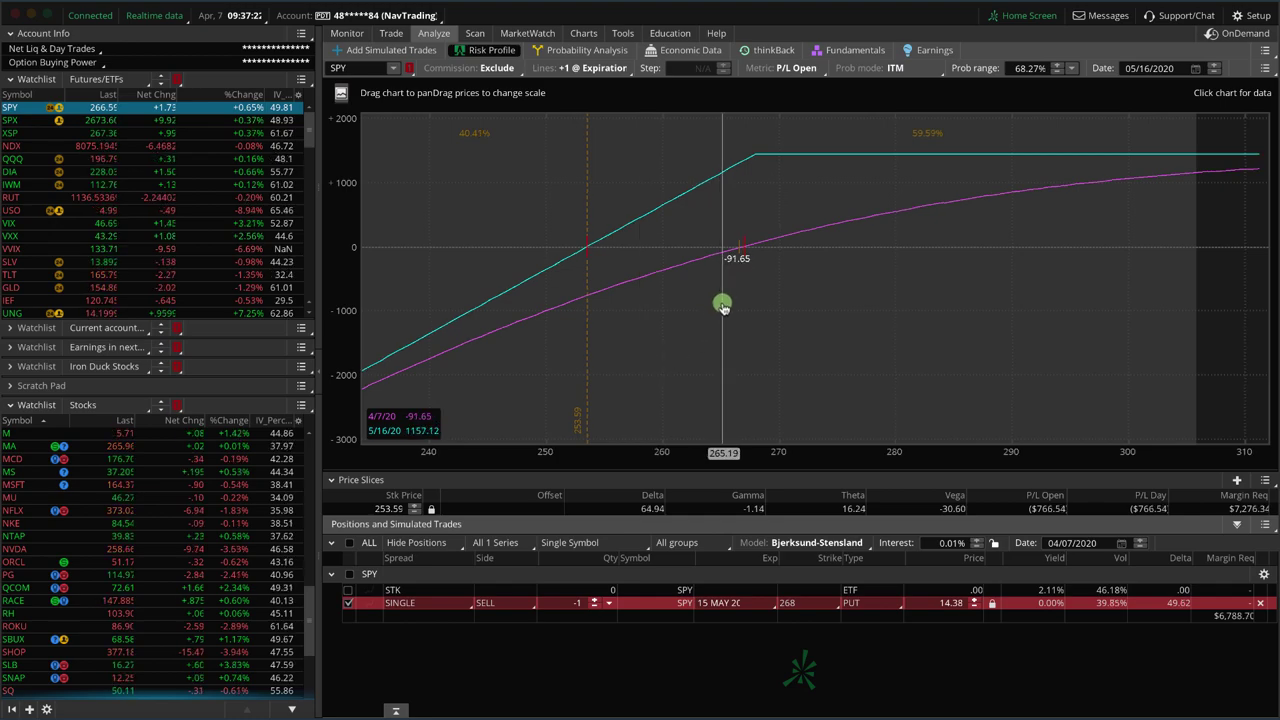
- Examine the short put's time decay by advancing the evaluation date day by day to 04/27/2020, and reset it to today, 04/07/2020
mouse_move(712, 295)
mouse_down()
mouse_move(1002, 284)
mouse_move(972, 308)
mouse_up()
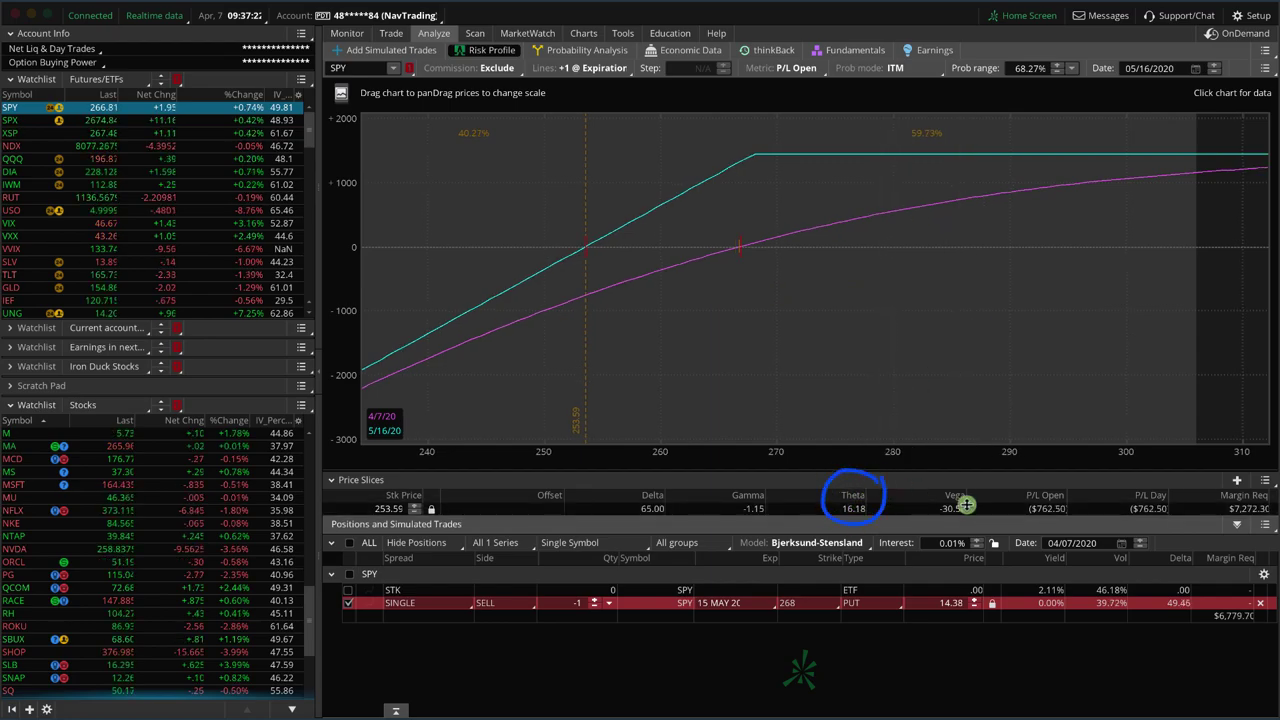
click(1139, 538)
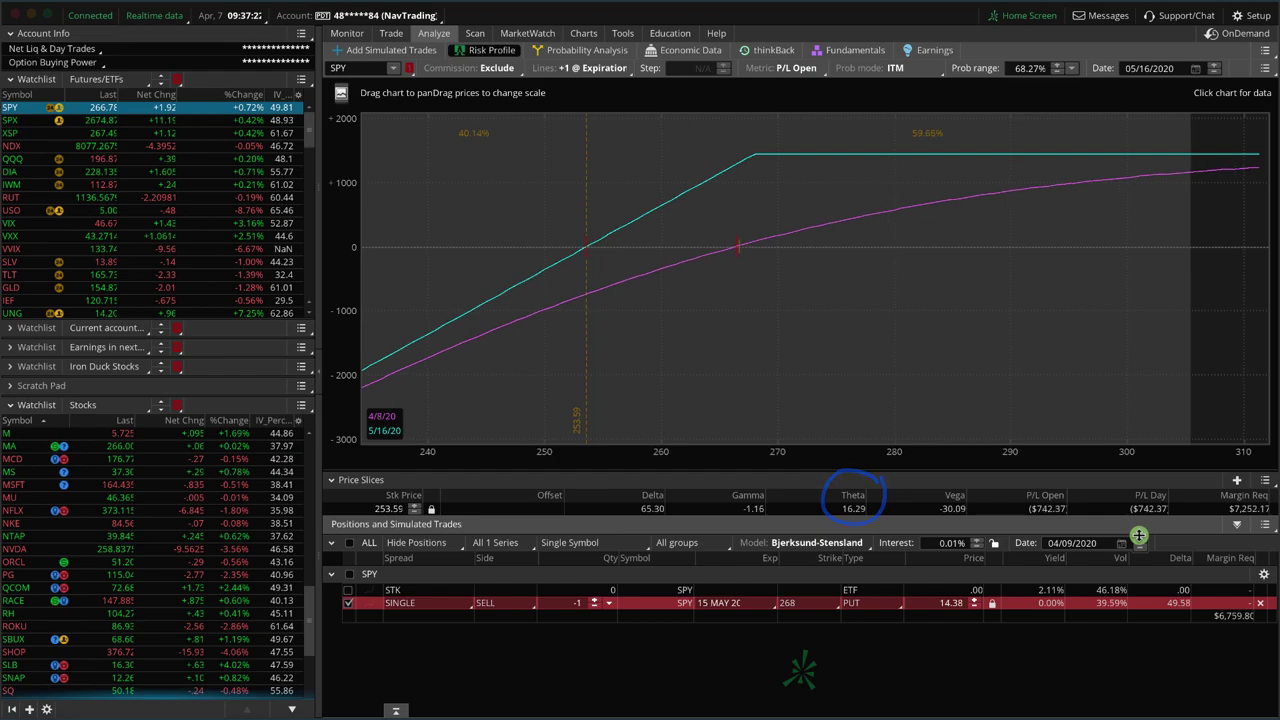
click(1139, 538)
click(1139, 538)
click(1139, 538)
click(1139, 538)
click(1139, 538)
click(1139, 538)
click(1139, 538)
click(1139, 538)
click(1139, 538)
click(1139, 538)
click(1139, 538)
click(1139, 538)
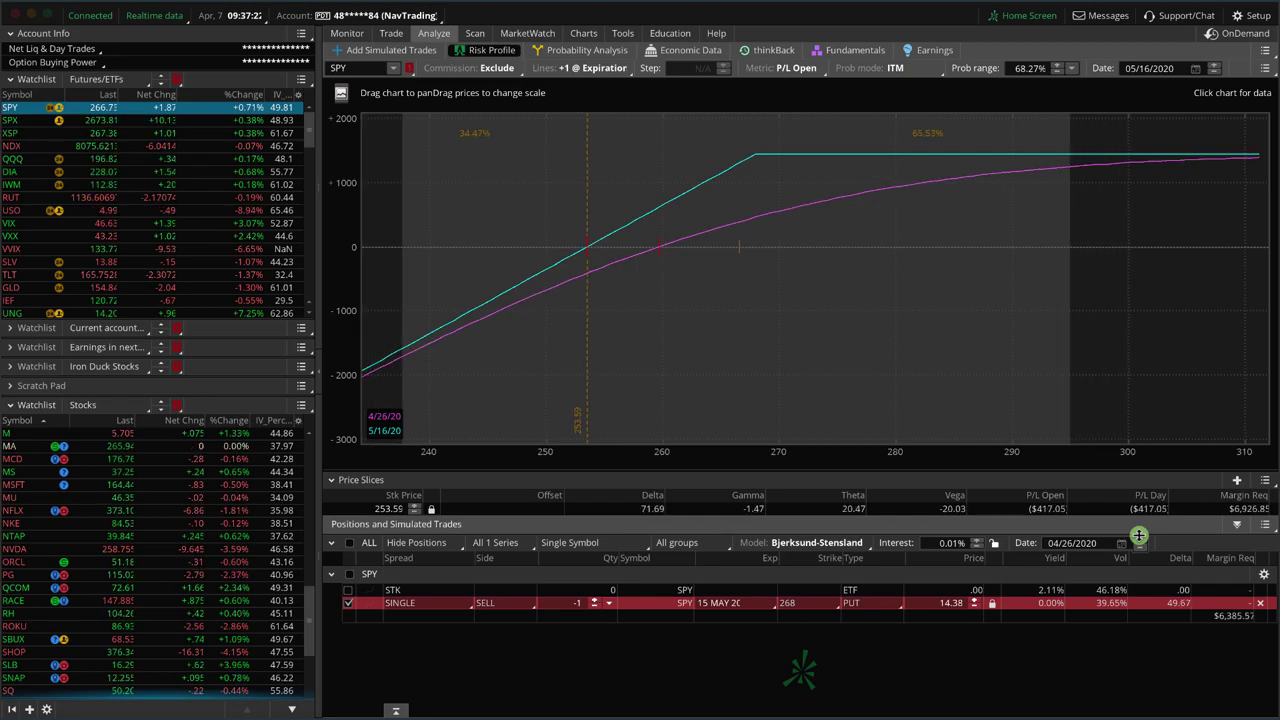
click(1139, 538)
click(1121, 543)
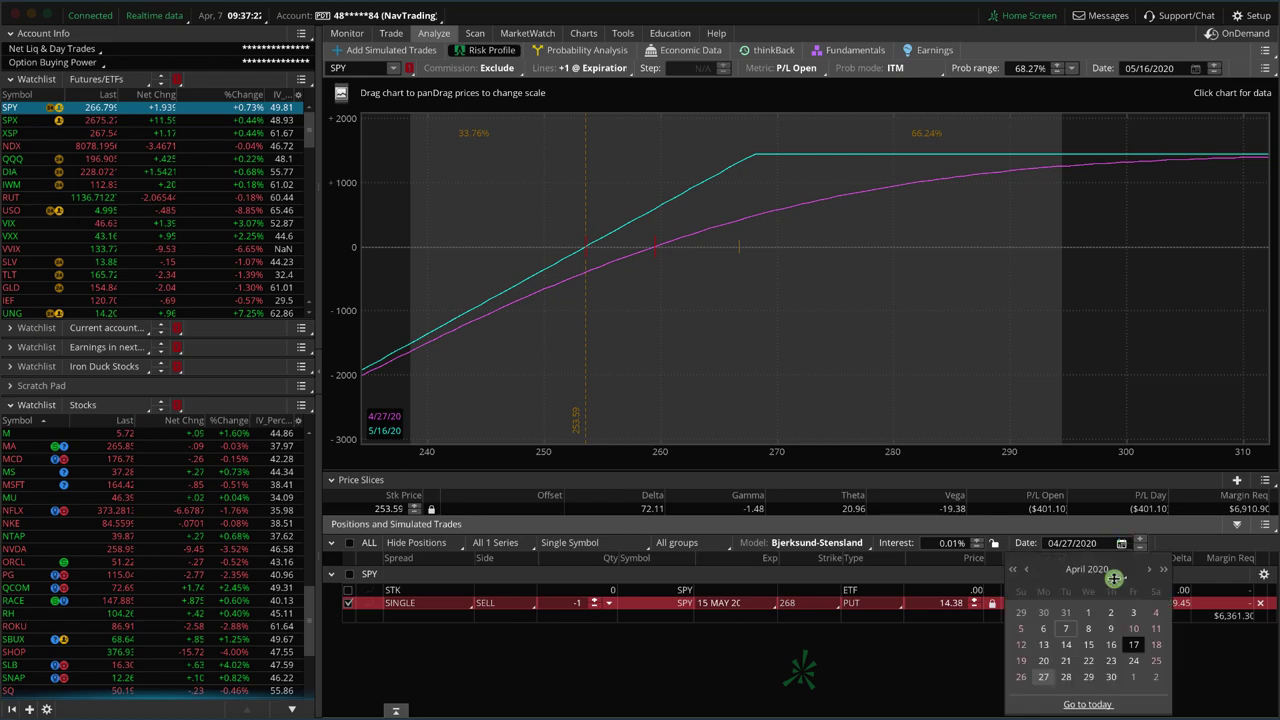
click(1088, 705)
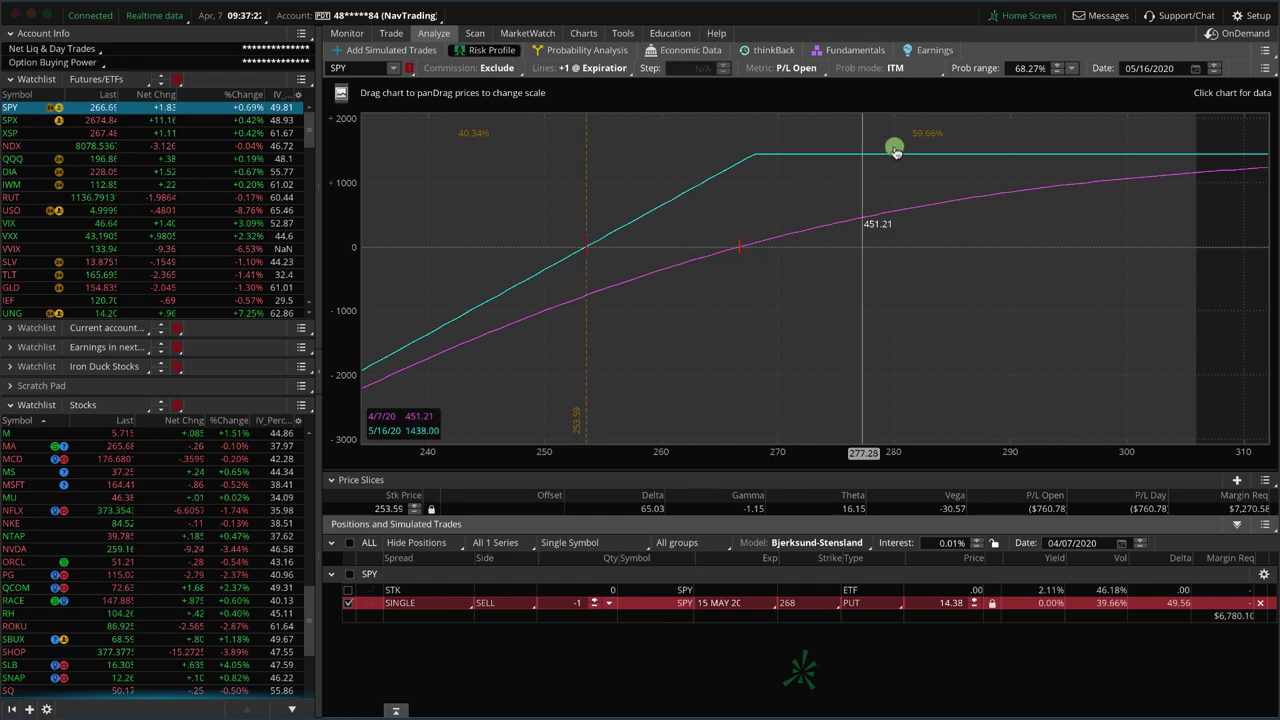
- Examine the short put's probabilities around the expiration breakeven, its capped maximum profit at expiration and its theta
mouse_move(958, 120)
mouse_down()
mouse_move(892, 130)
mouse_move(964, 124)
mouse_up()
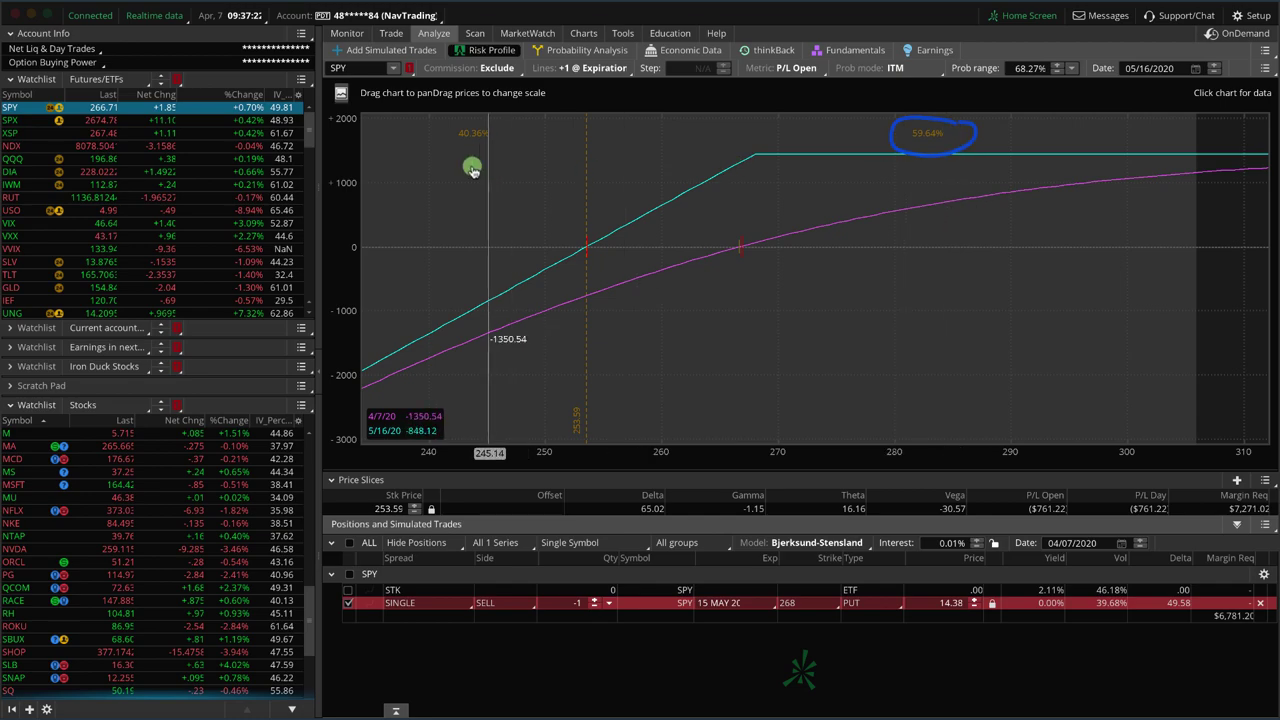
mouse_move(455, 116)
mouse_down()
mouse_move(433, 124)
mouse_move(476, 163)
mouse_up()
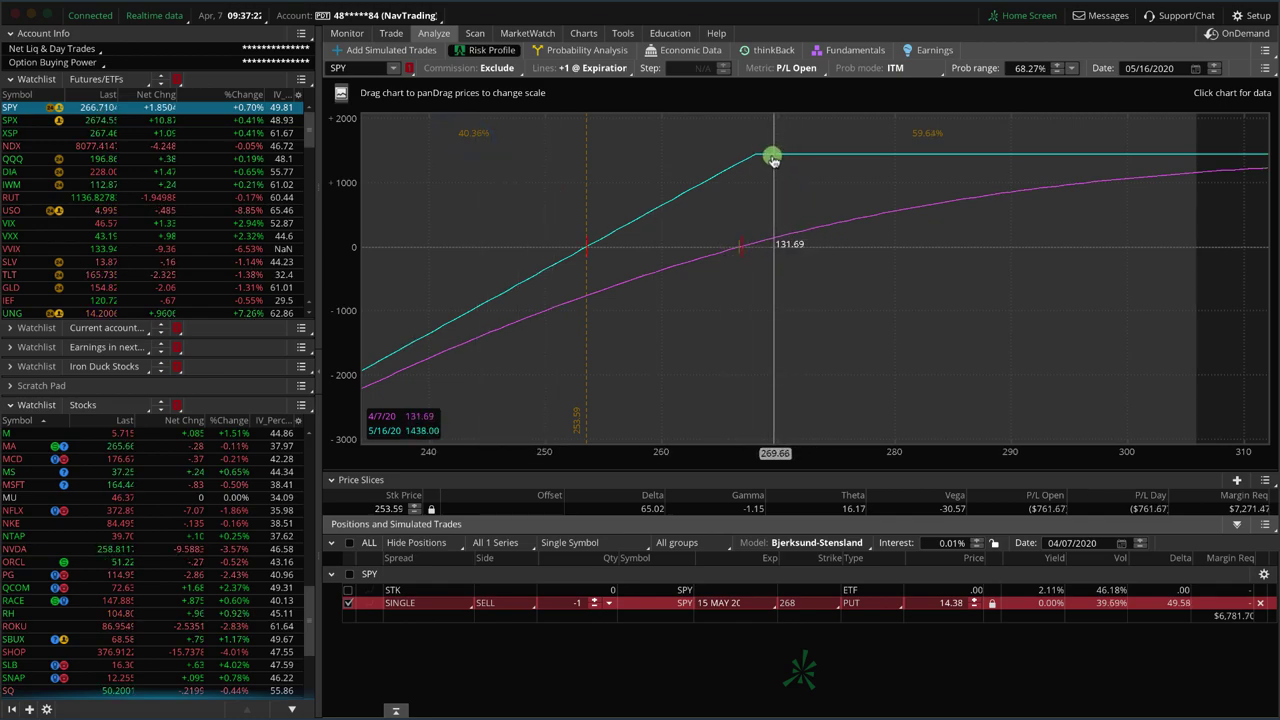
drag(764, 158, 1058, 154)
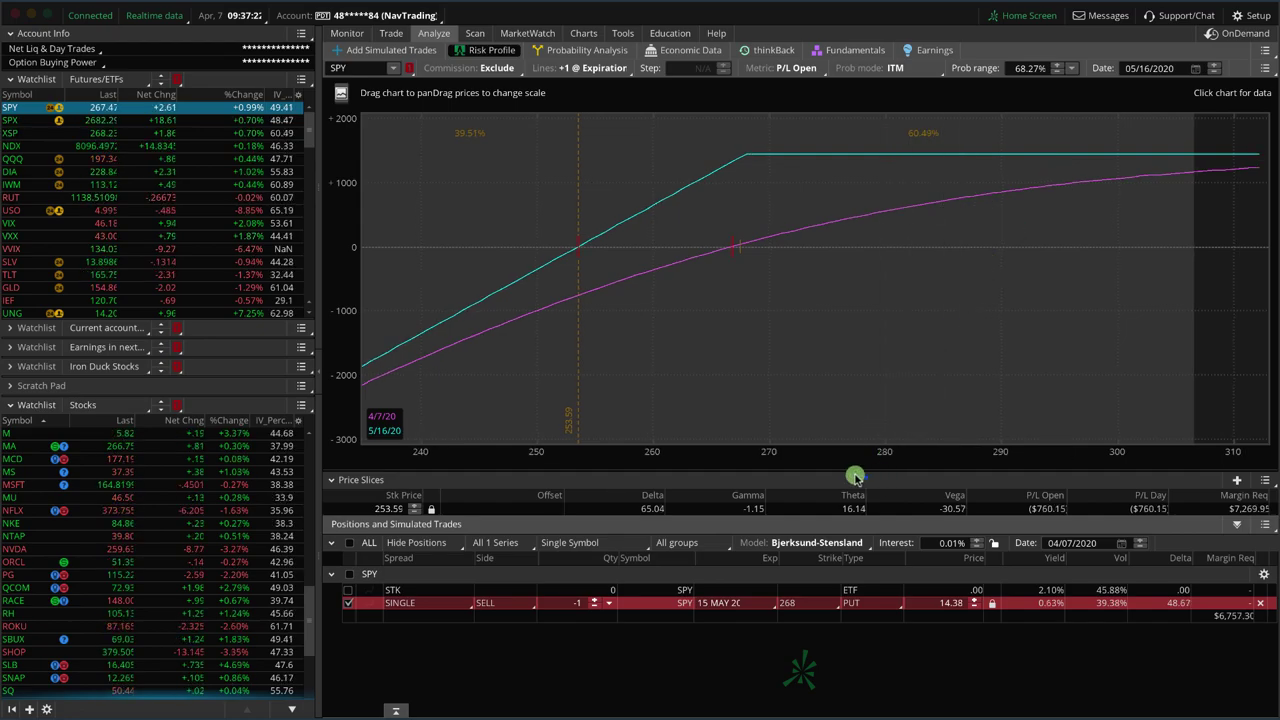
mouse_move(845, 475)
mouse_down()
mouse_move(826, 529)
mouse_move(880, 479)
mouse_up()
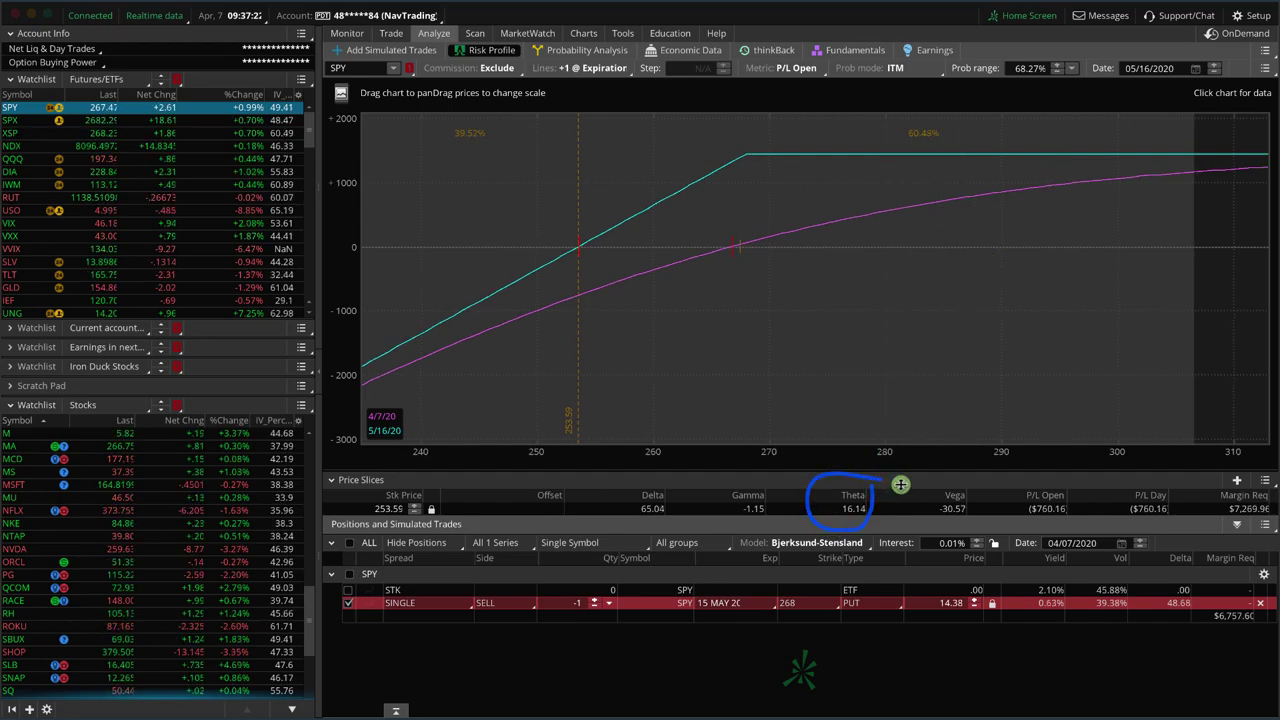